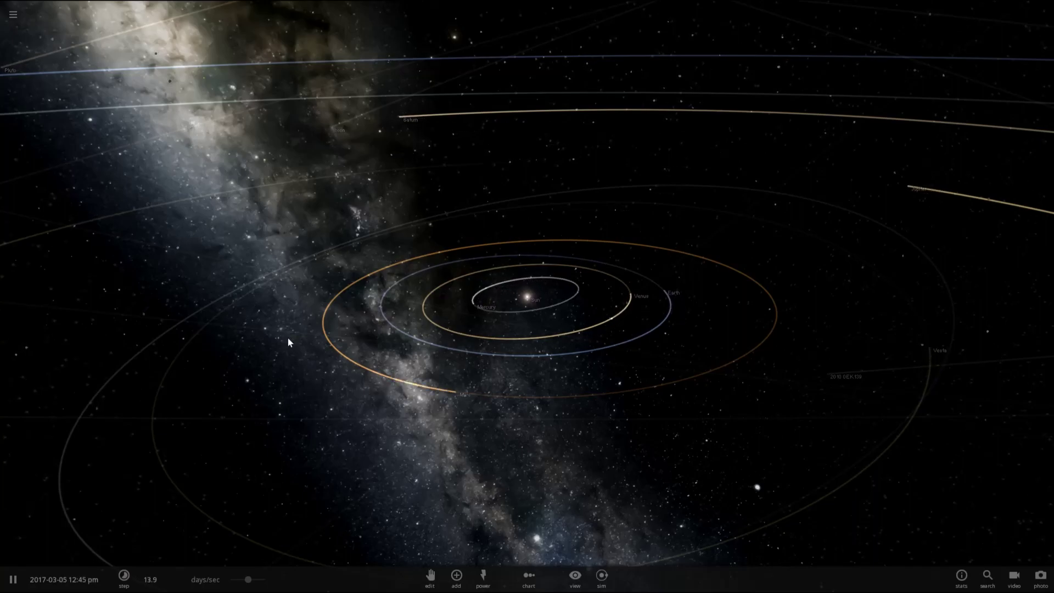
Step: Center the view on Earth, slow the simulation to about 1.18 hours per second and observe Earth's rotation
drag(567, 384, 564, 415)
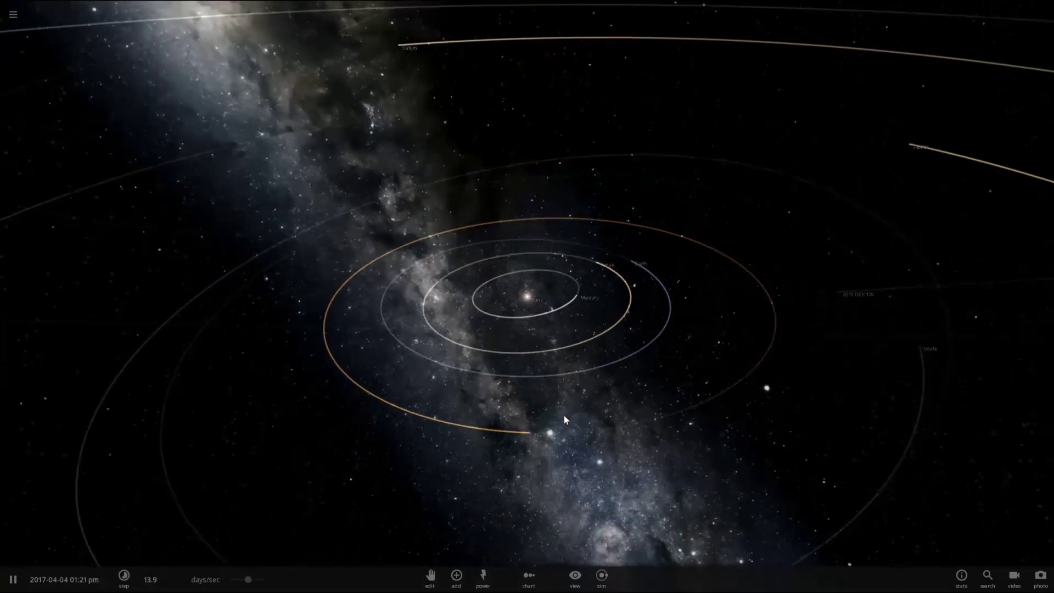
click(611, 252)
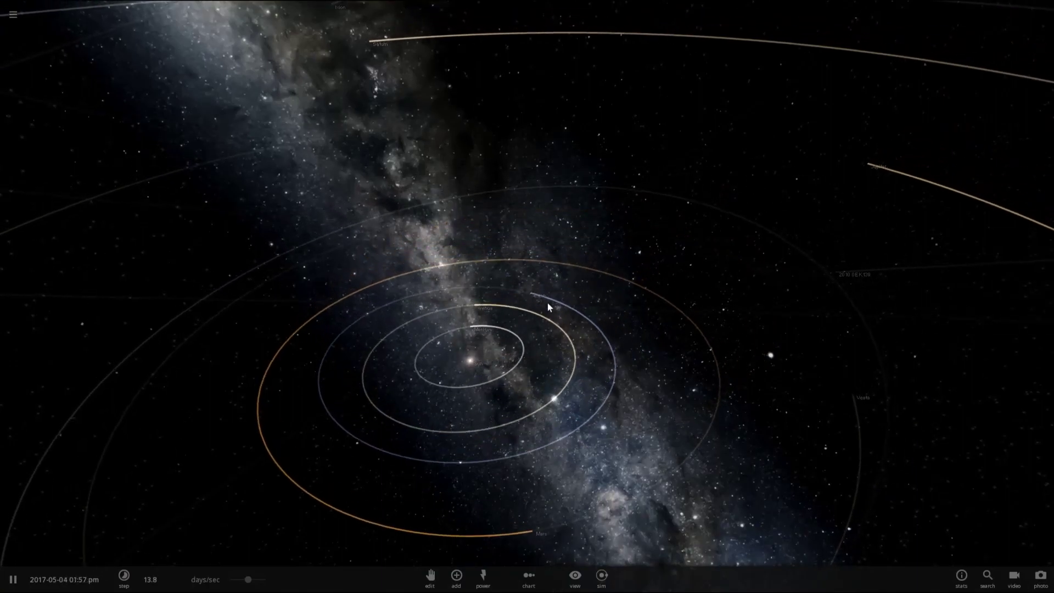
double_click(533, 296)
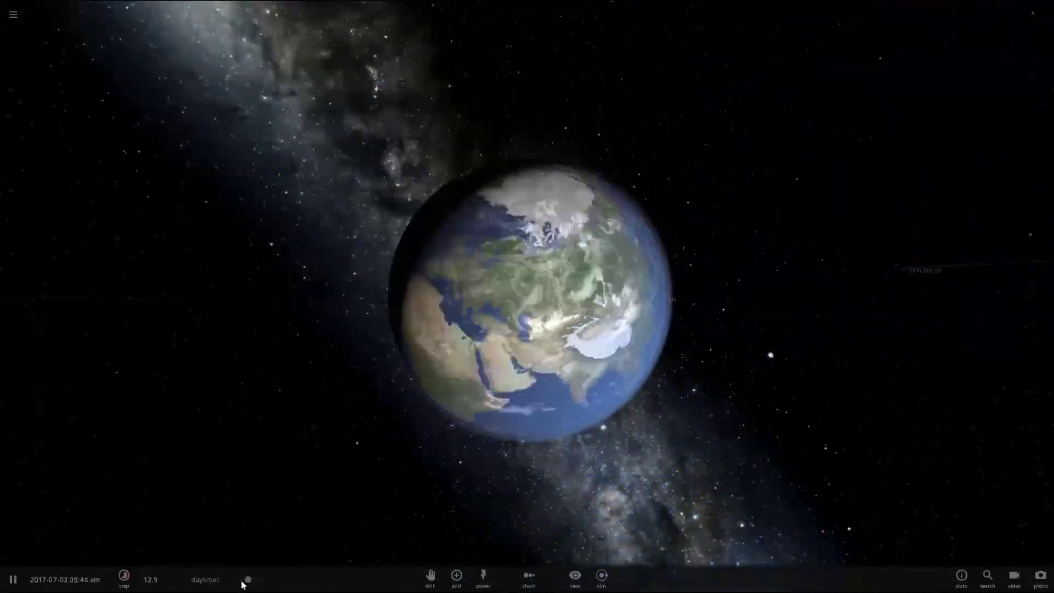
drag(241, 582, 223, 567)
drag(441, 348, 492, 343)
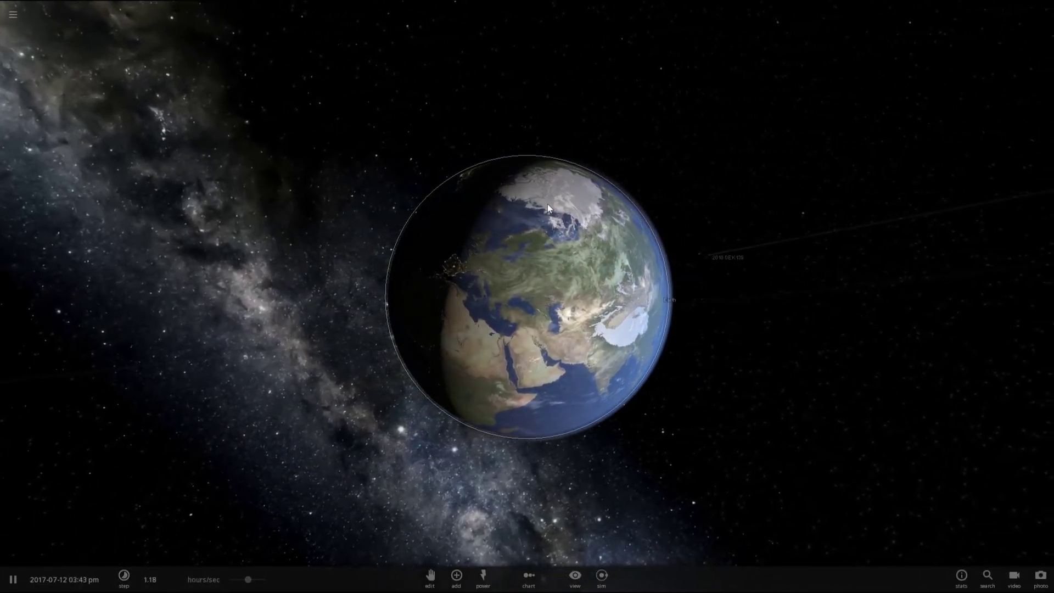
drag(548, 208, 504, 179)
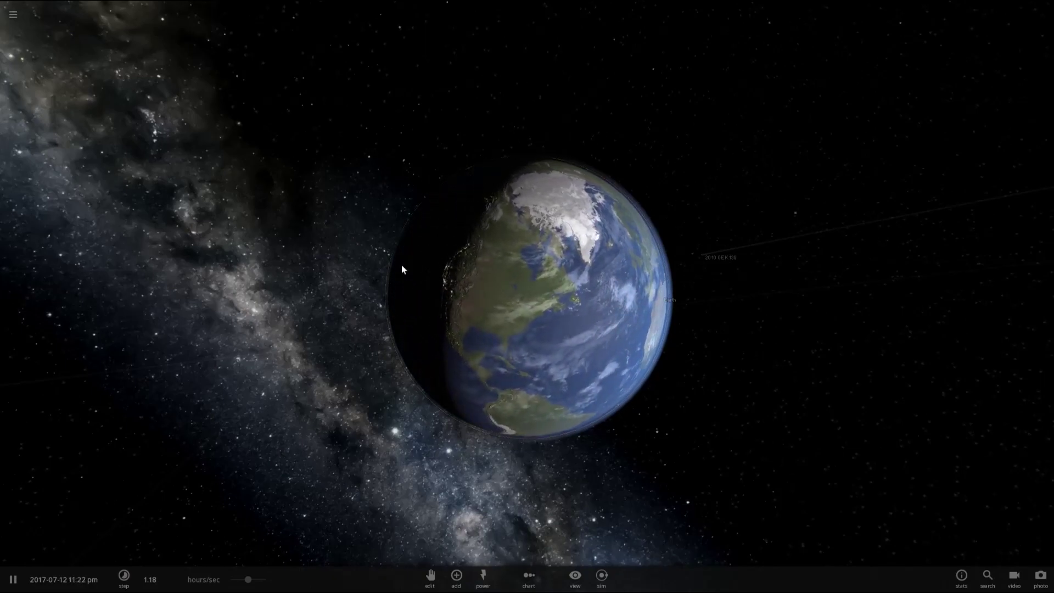
drag(483, 346, 439, 299)
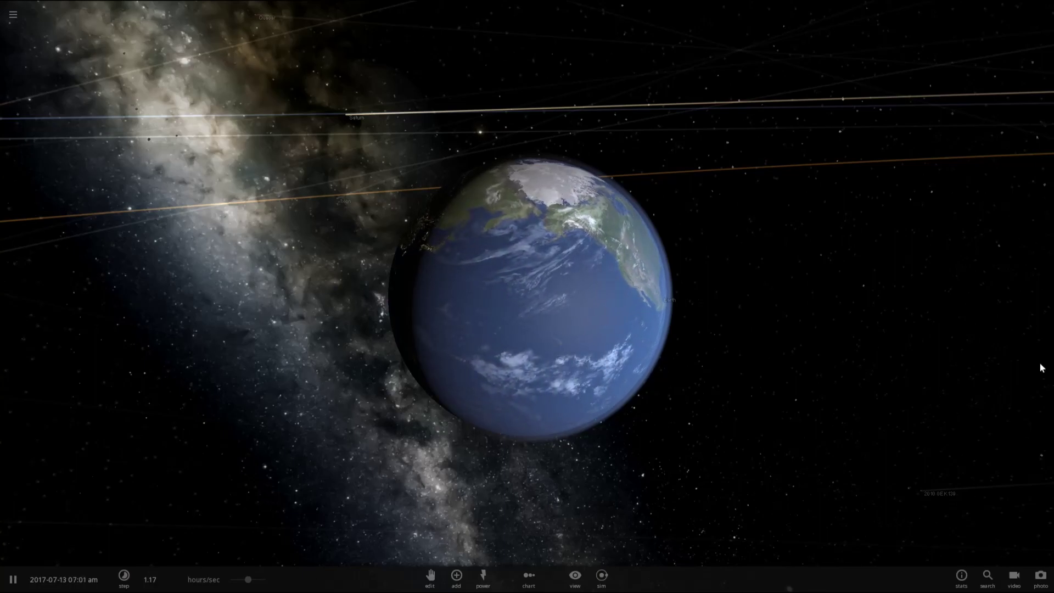
Step: Open Earth's properties and show its motion settings
click(460, 377)
click(1011, 254)
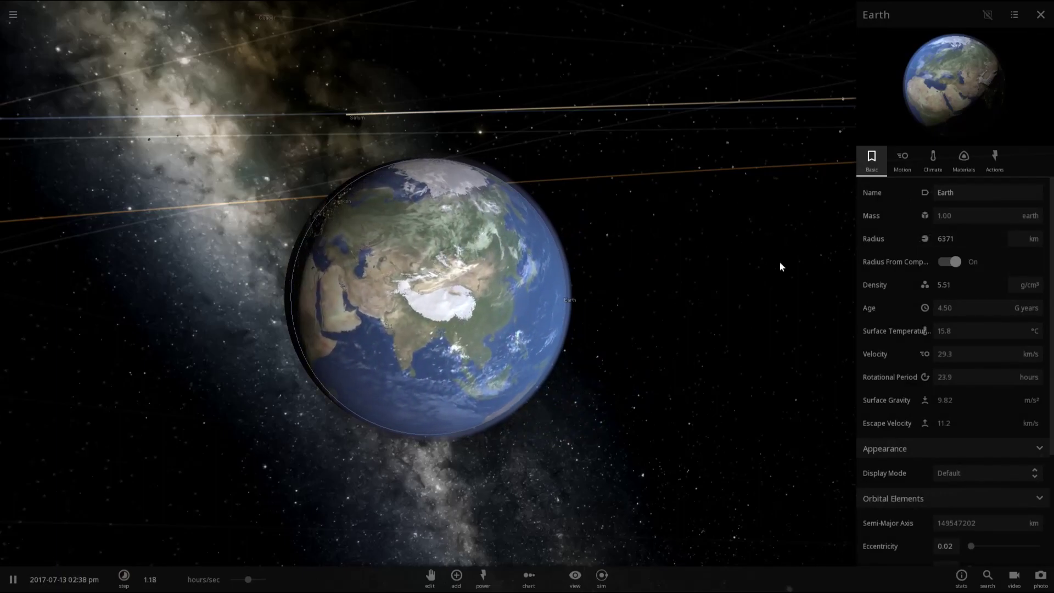
click(908, 169)
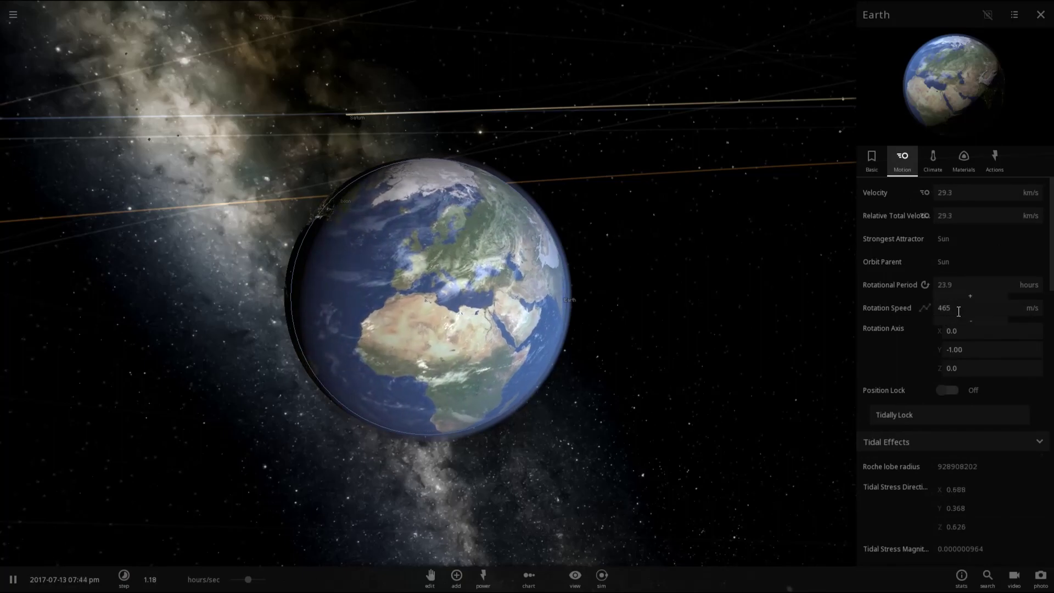
Step: Set Earth's rotational period to 365 days
click(959, 312)
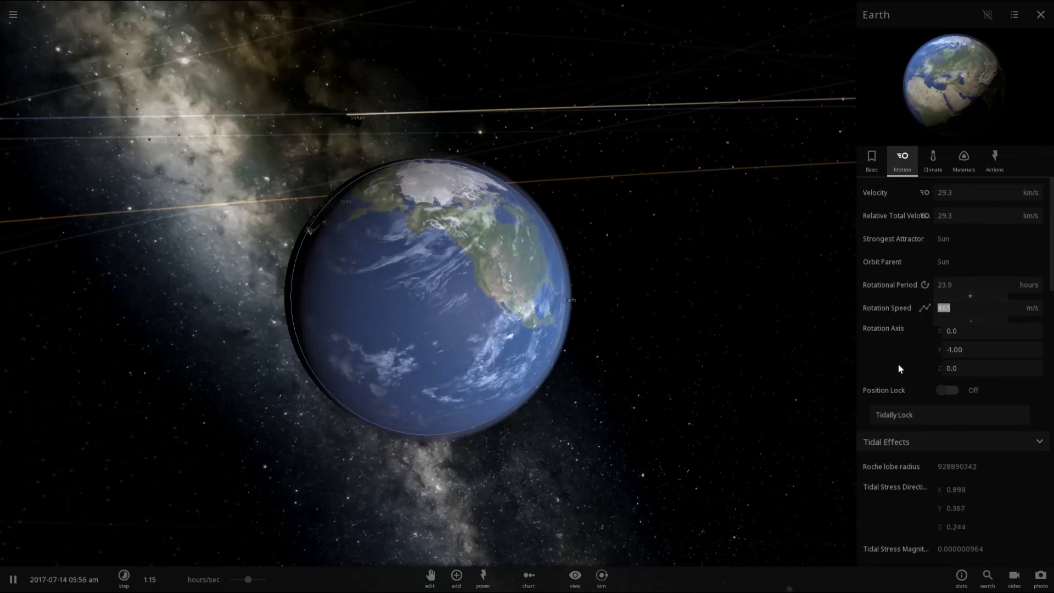
click(961, 286)
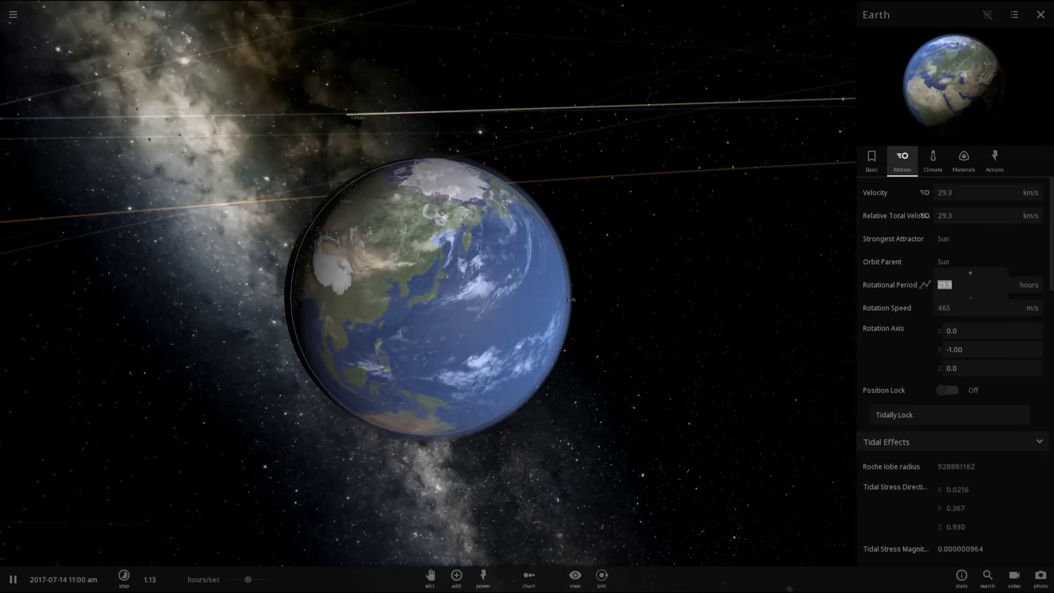
click(1027, 289)
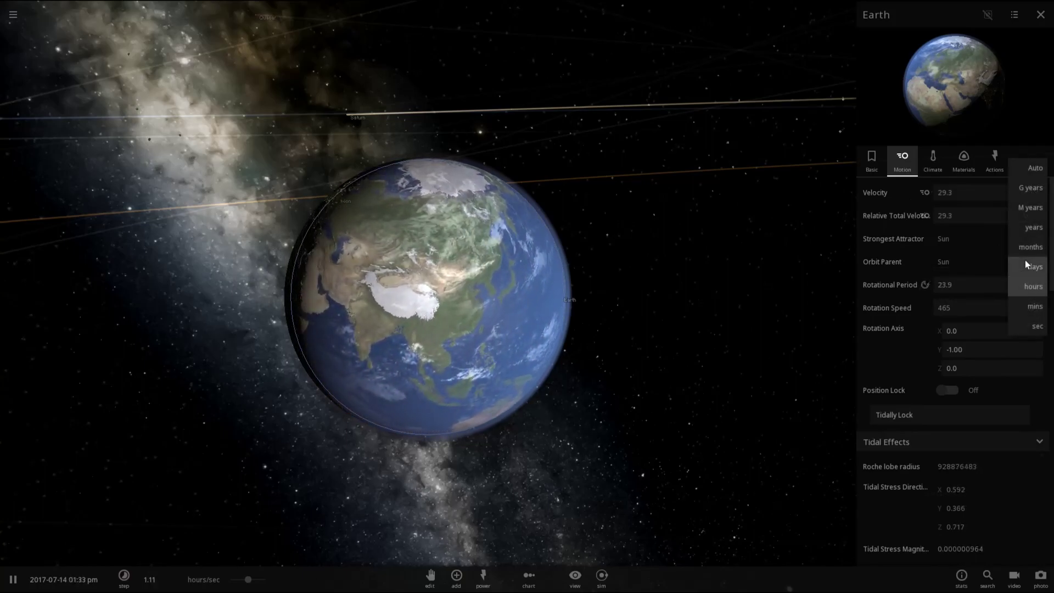
click(1026, 266)
click(958, 285)
text(3)
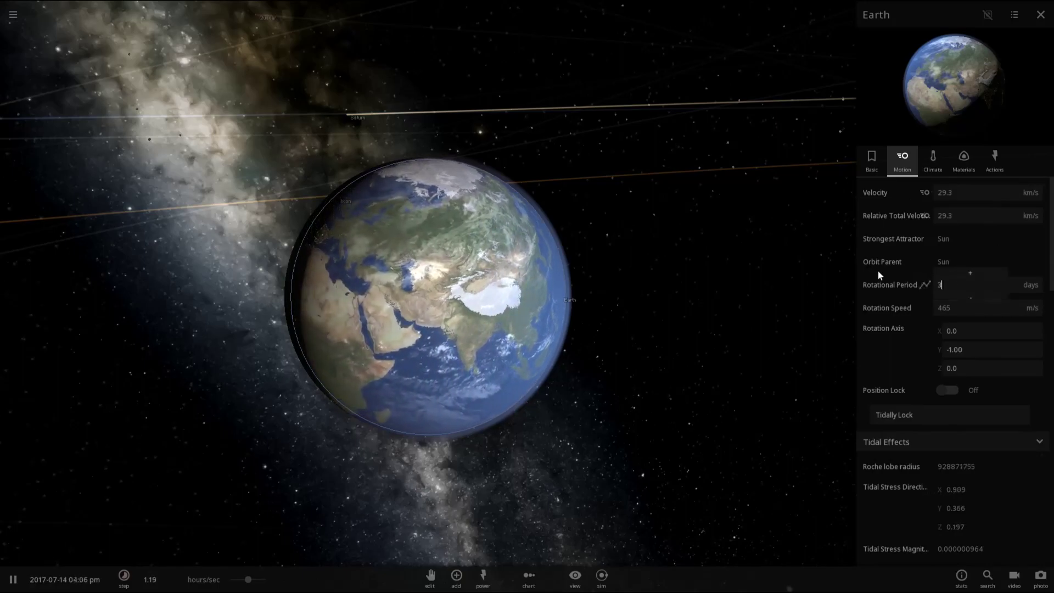
text(65)
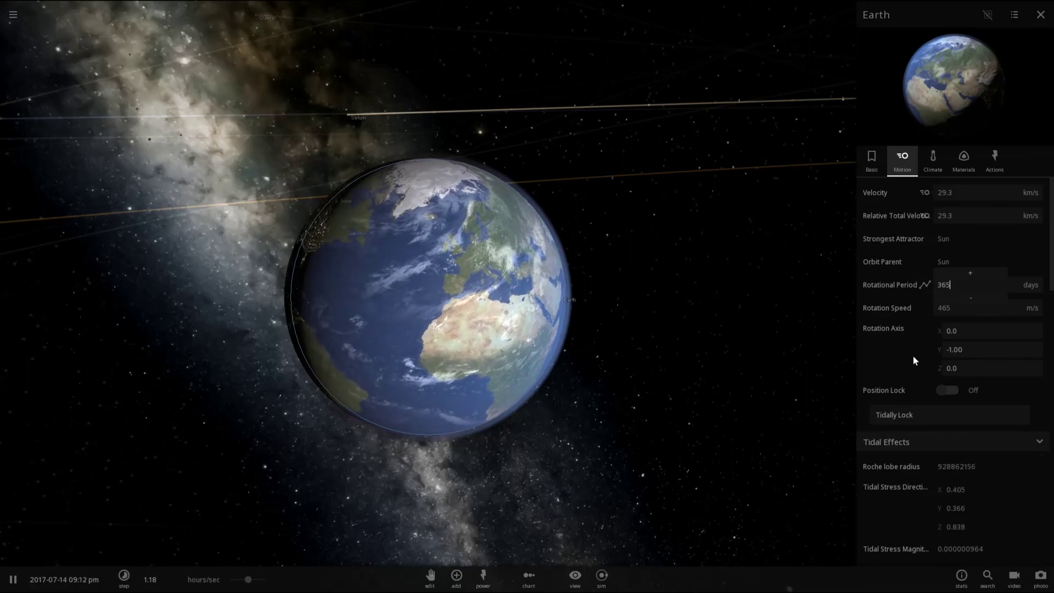
key(Return)
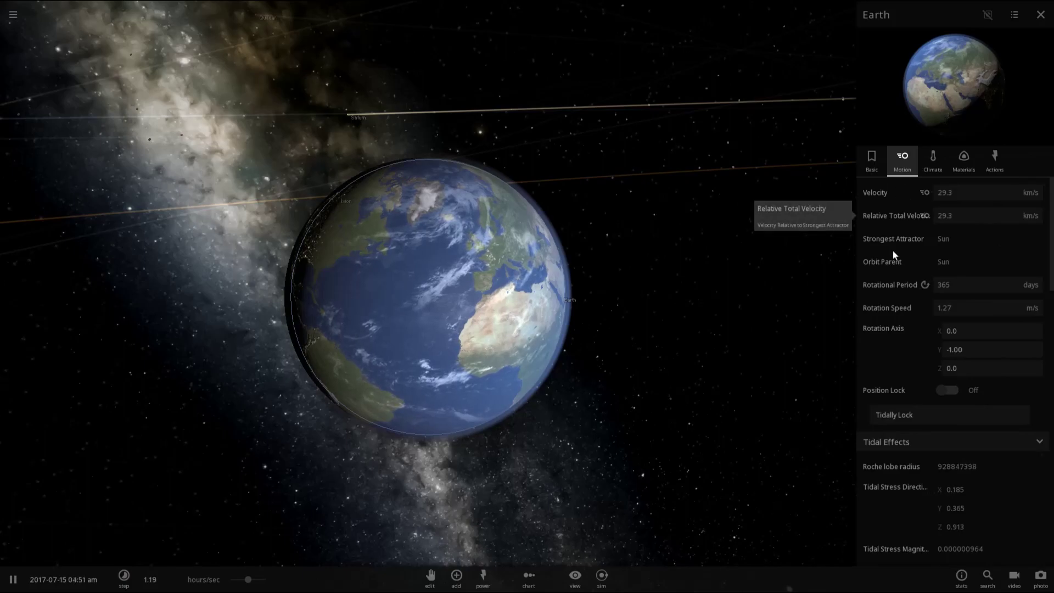
Step: Display Earth's orbital period in seconds and copy its value
scroll(890, 258, down, 8)
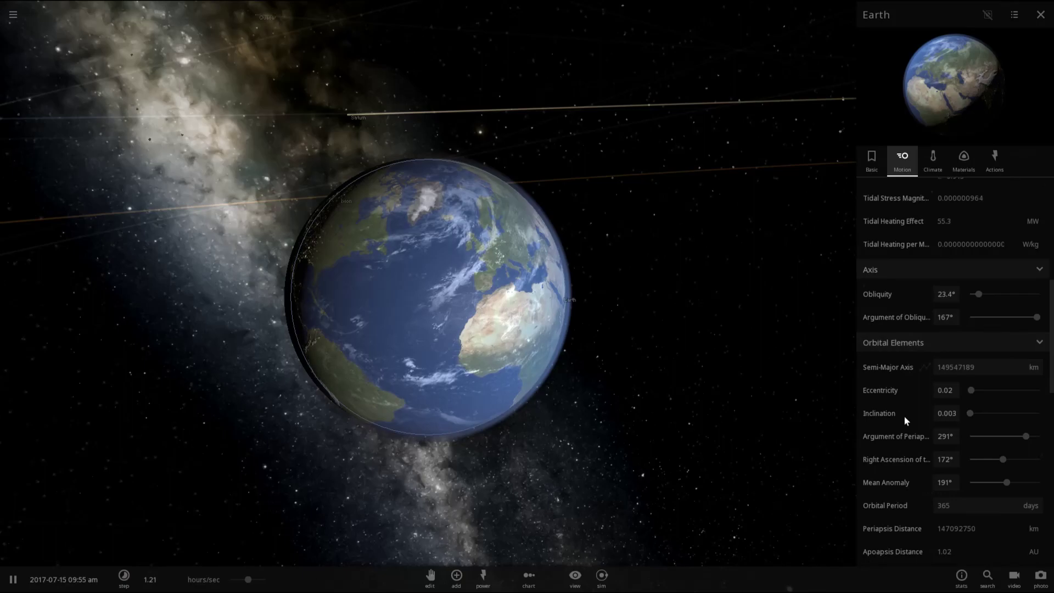
click(1029, 505)
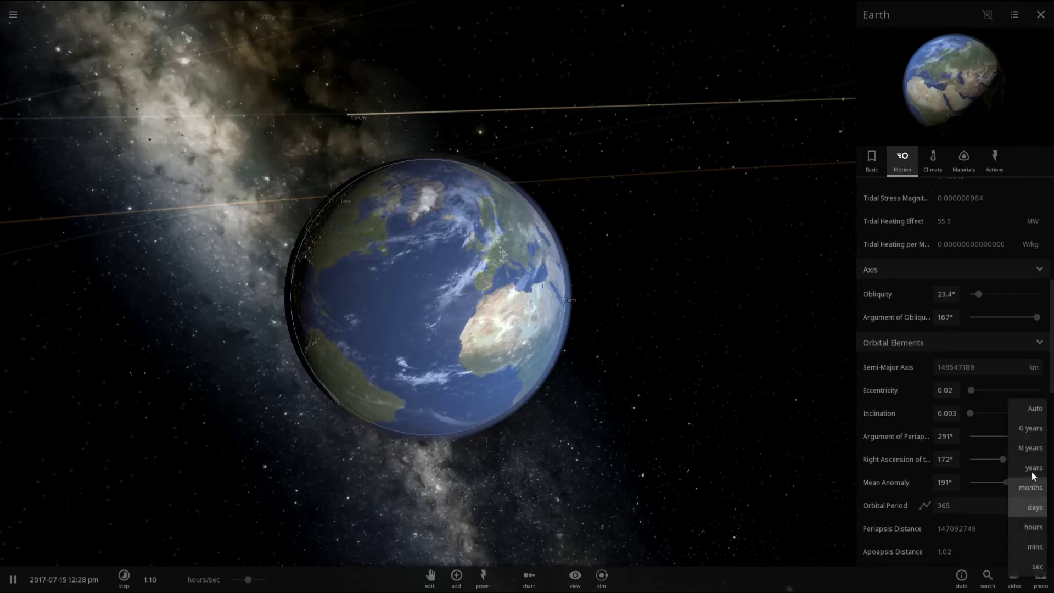
click(1037, 566)
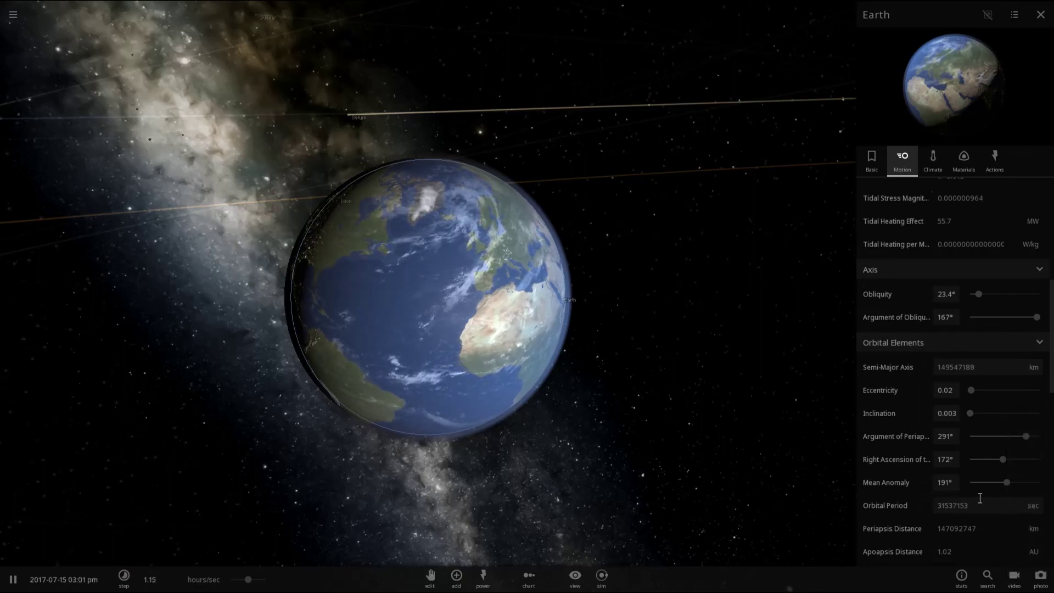
drag(977, 506, 867, 483)
click(886, 424)
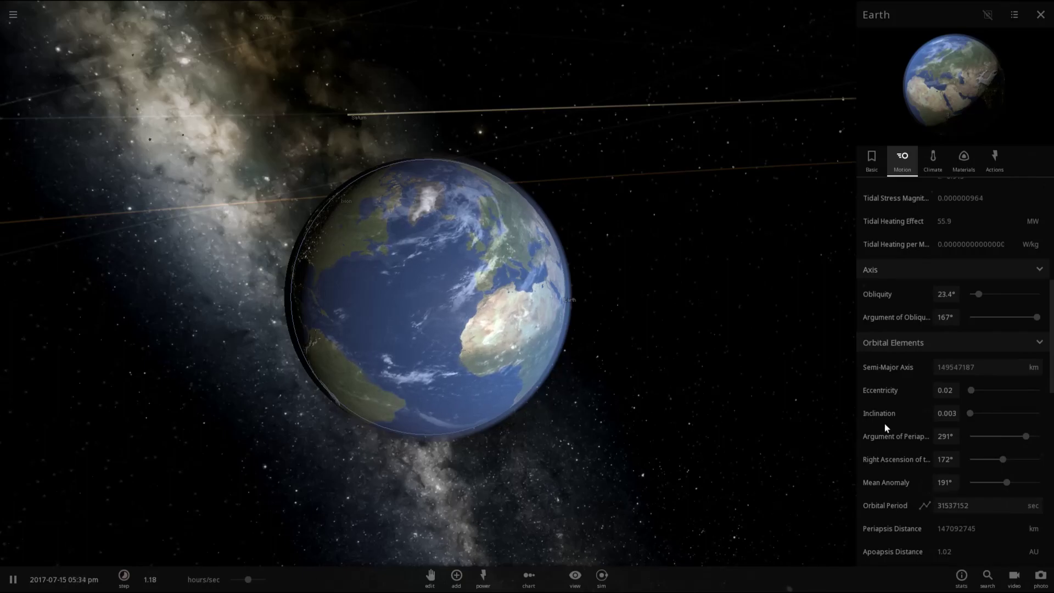
Step: Switch Earth's rotational period to seconds and set it to 31537152, matching the orbital period
scroll(887, 418, up, 6)
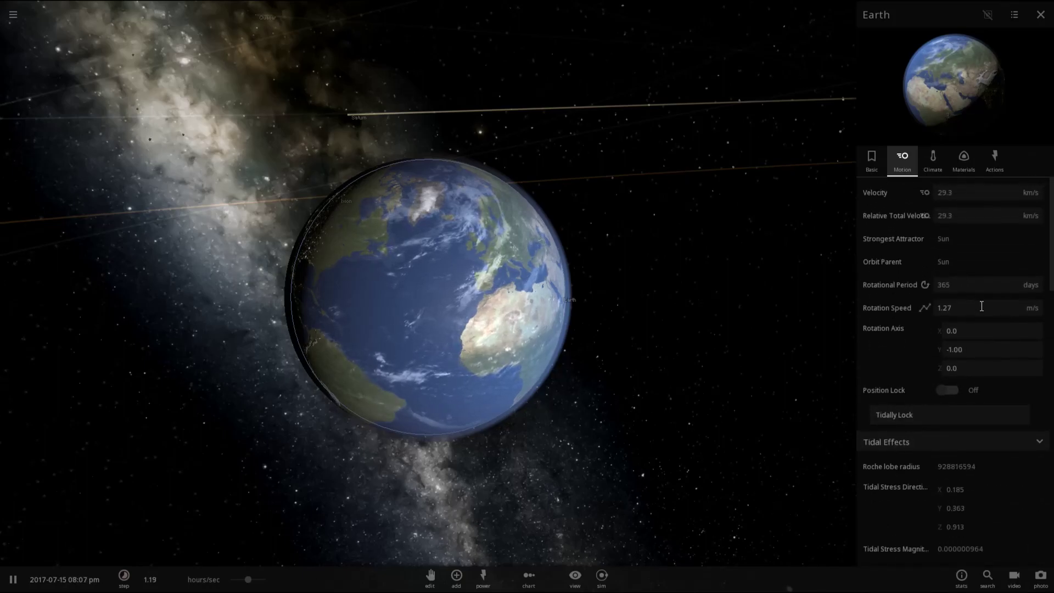
click(1023, 285)
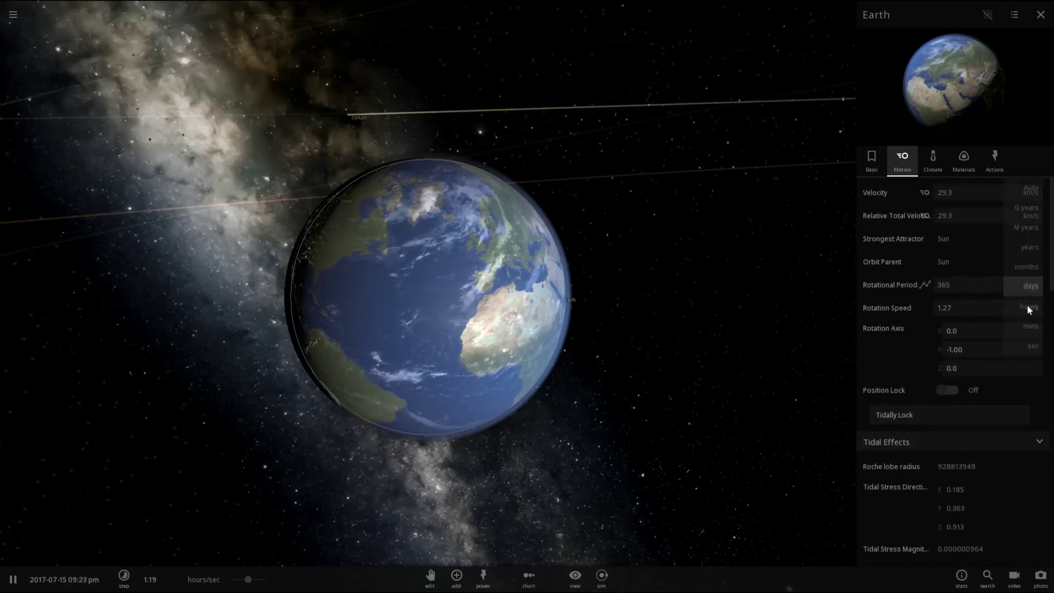
click(1024, 345)
click(972, 284)
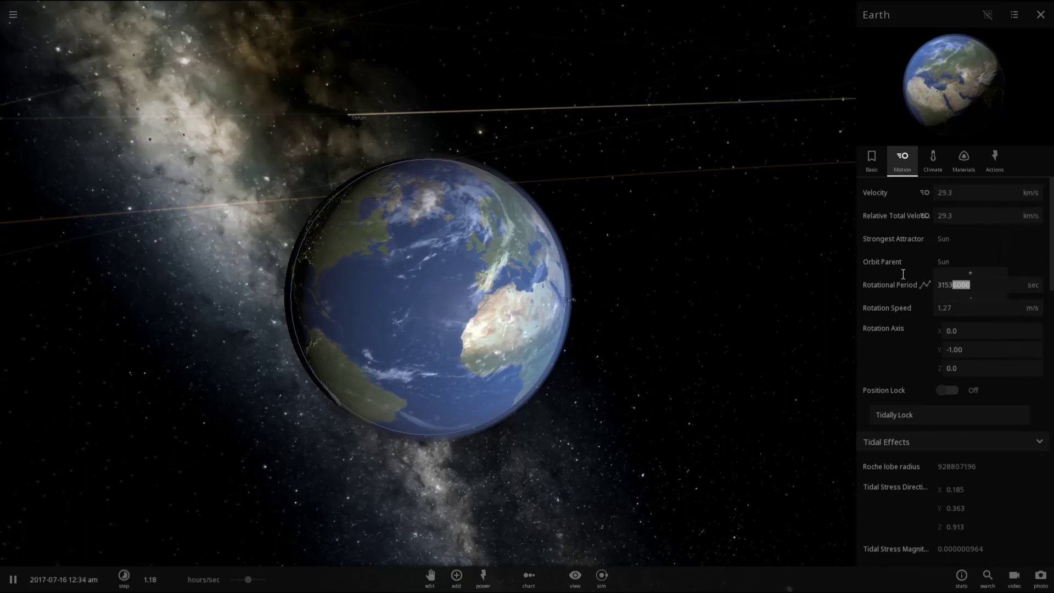
click(875, 298)
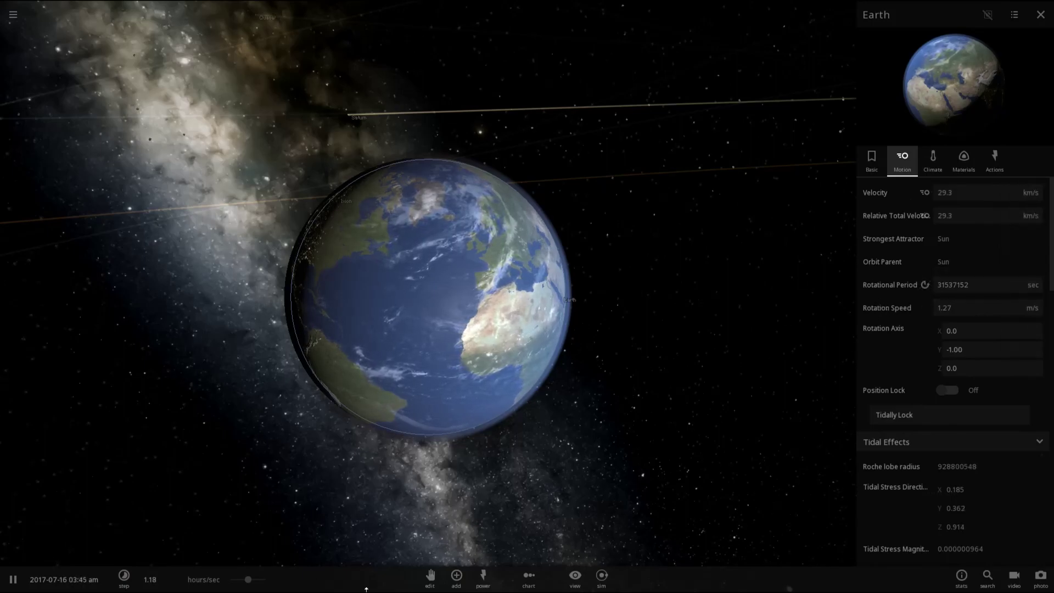
Step: Speed the simulation up to about 18.3 hours per second and examine Earth's day and night sides from several angles
drag(249, 579, 294, 578)
drag(443, 405, 301, 494)
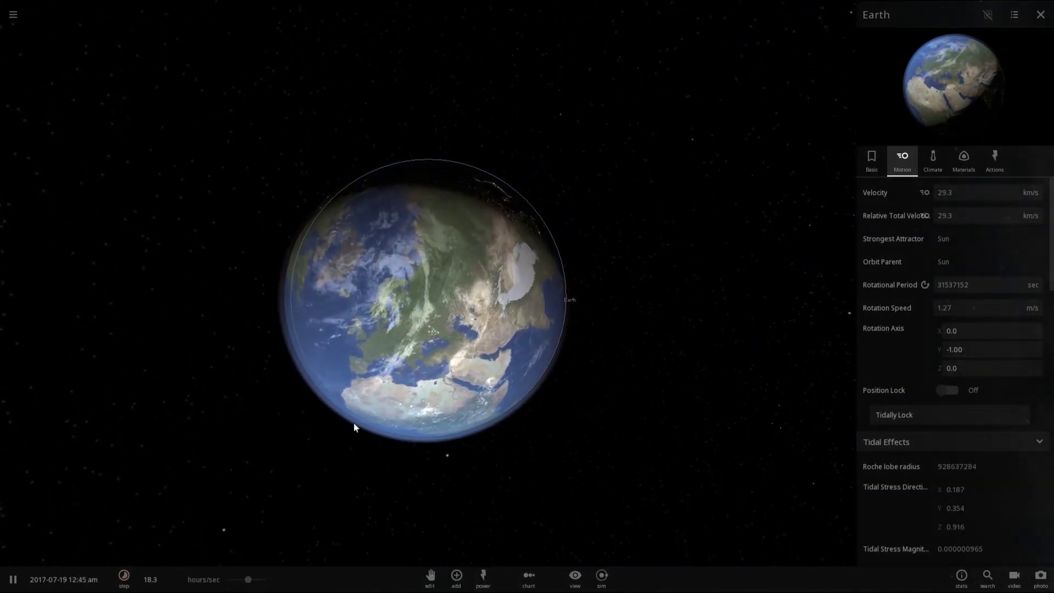
drag(405, 408, 429, 308)
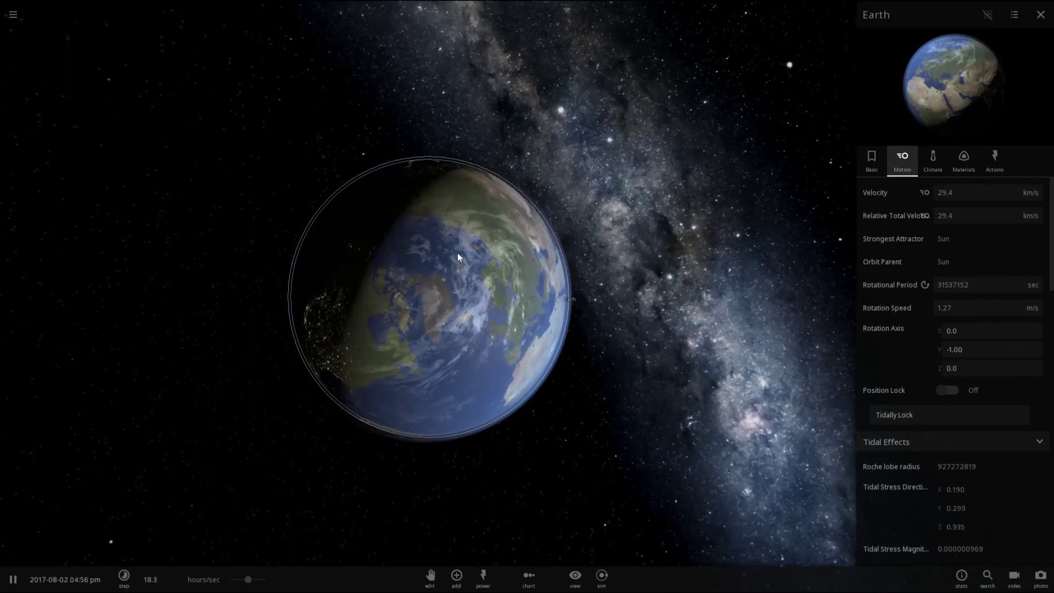
drag(458, 257, 467, 390)
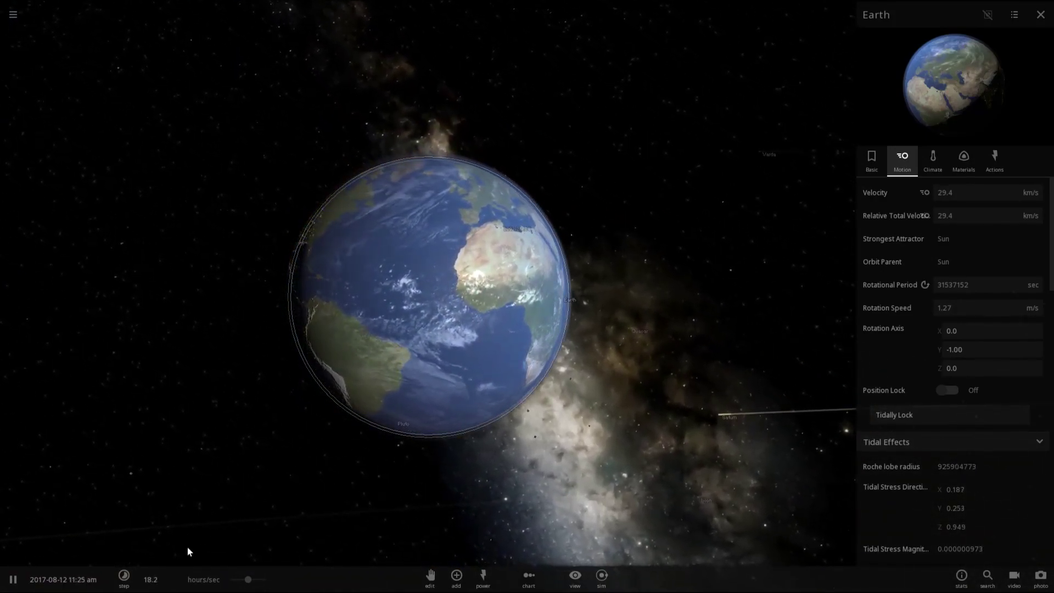
Step: Speed the simulation up to about 15.6 days per second and examine the slowed Earth's surface up close
drag(249, 579, 307, 566)
drag(478, 332, 585, 371)
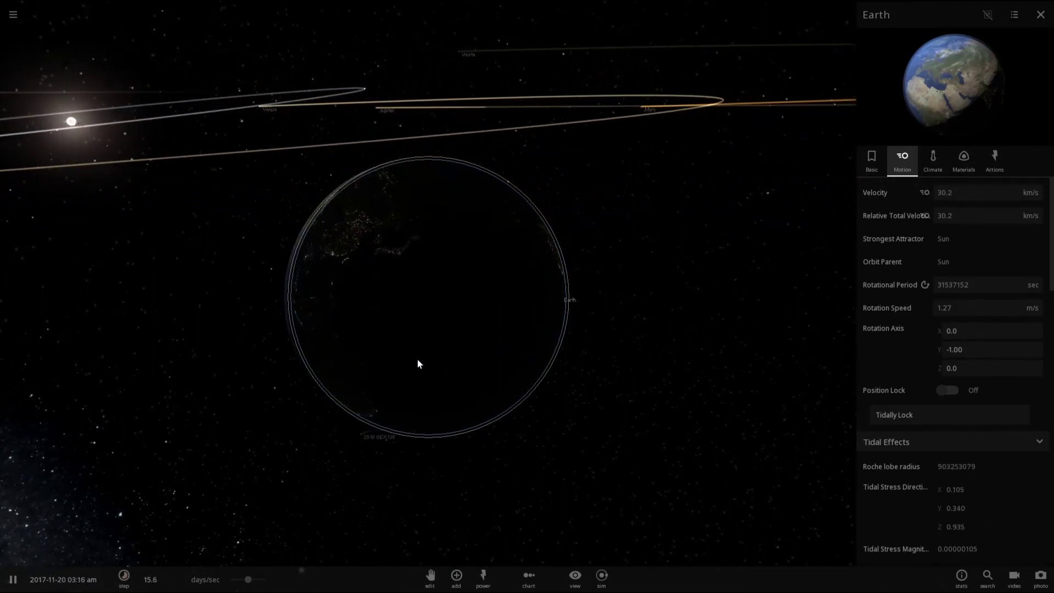
drag(418, 361, 492, 361)
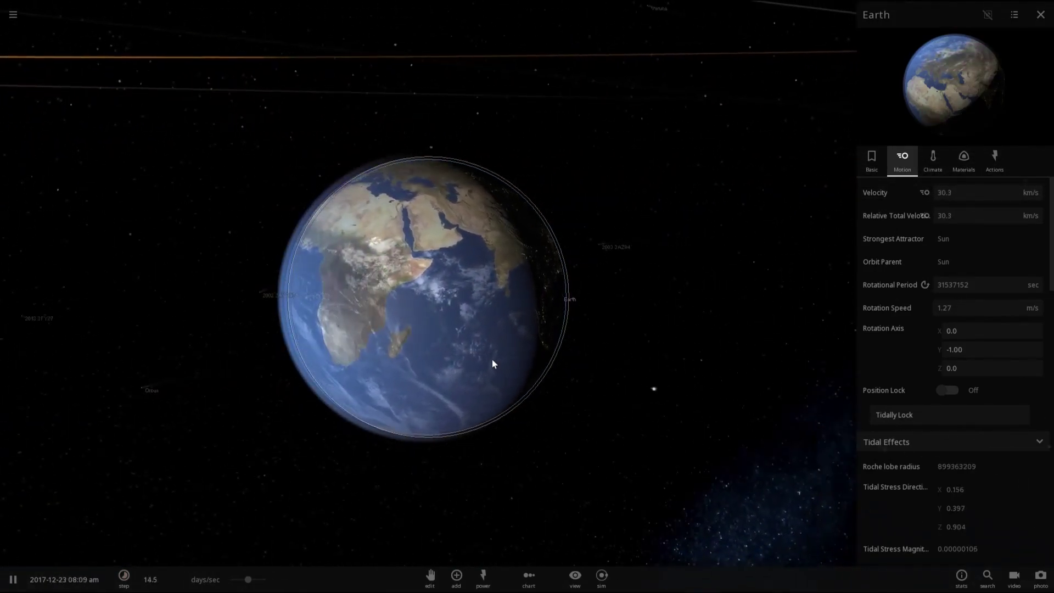
scroll(466, 361, up, 5)
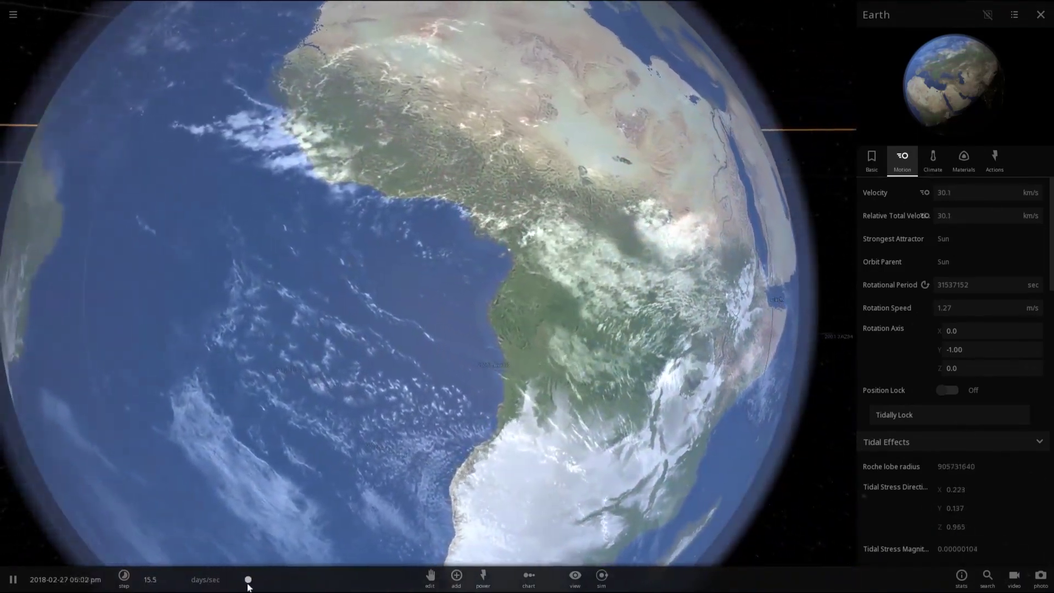
Step: Review Earth's climate settings, look at the whole planet again and close its properties
click(933, 161)
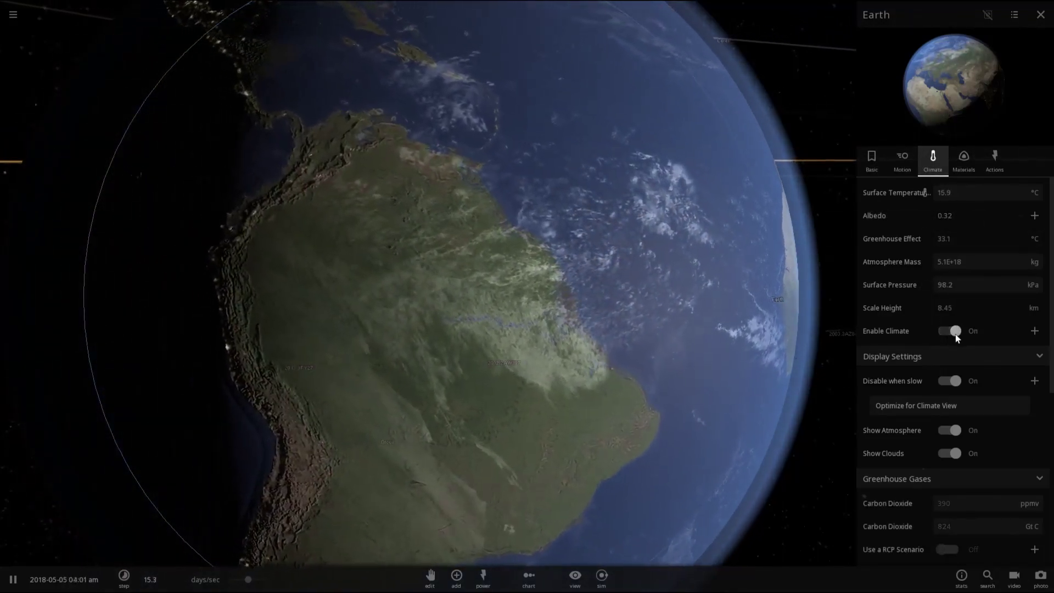
scroll(755, 324, down, 5)
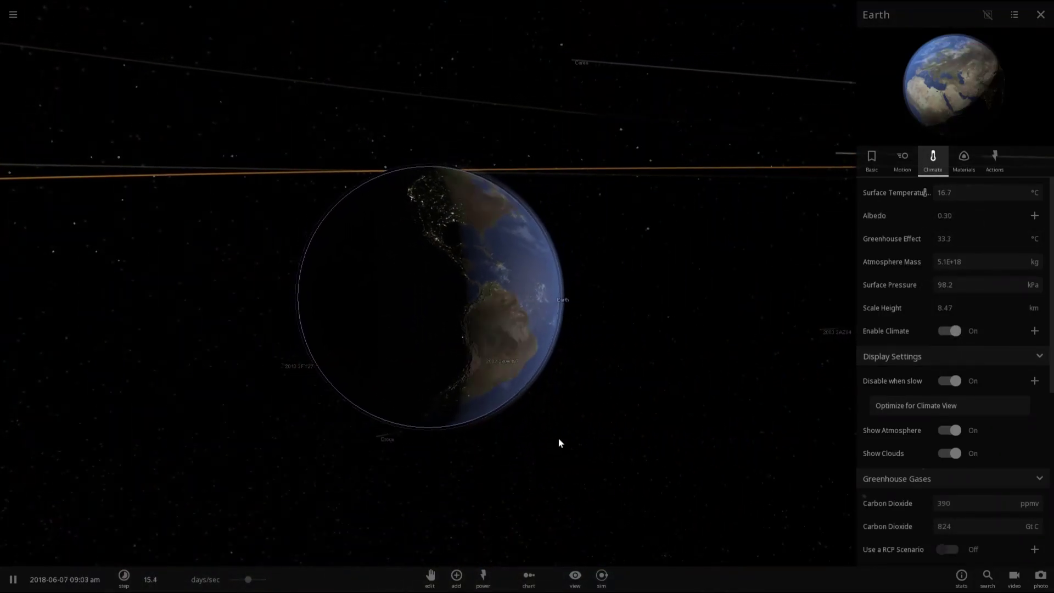
drag(558, 439, 408, 386)
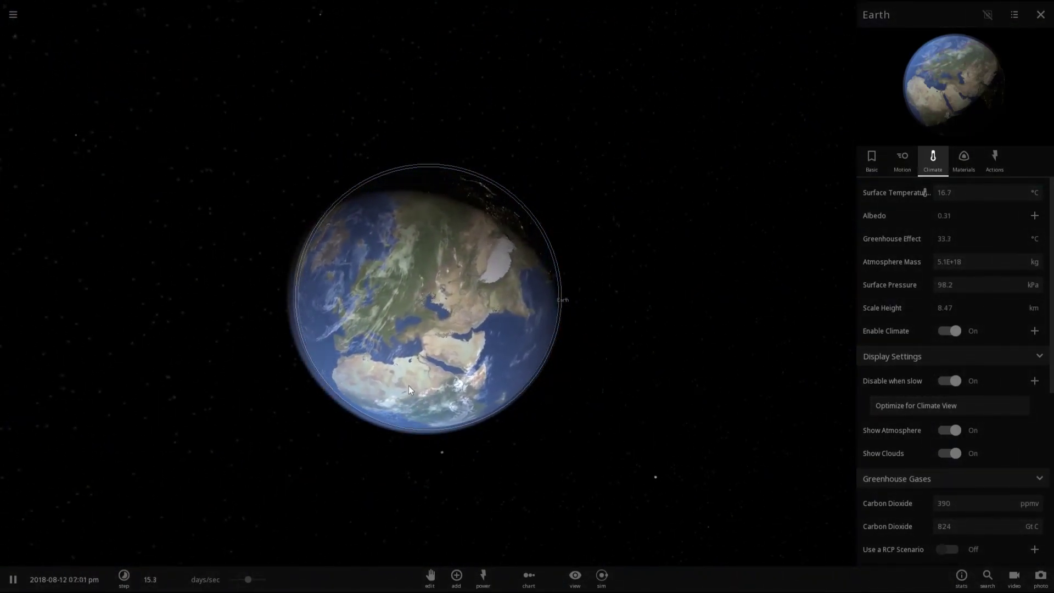
key(Escape)
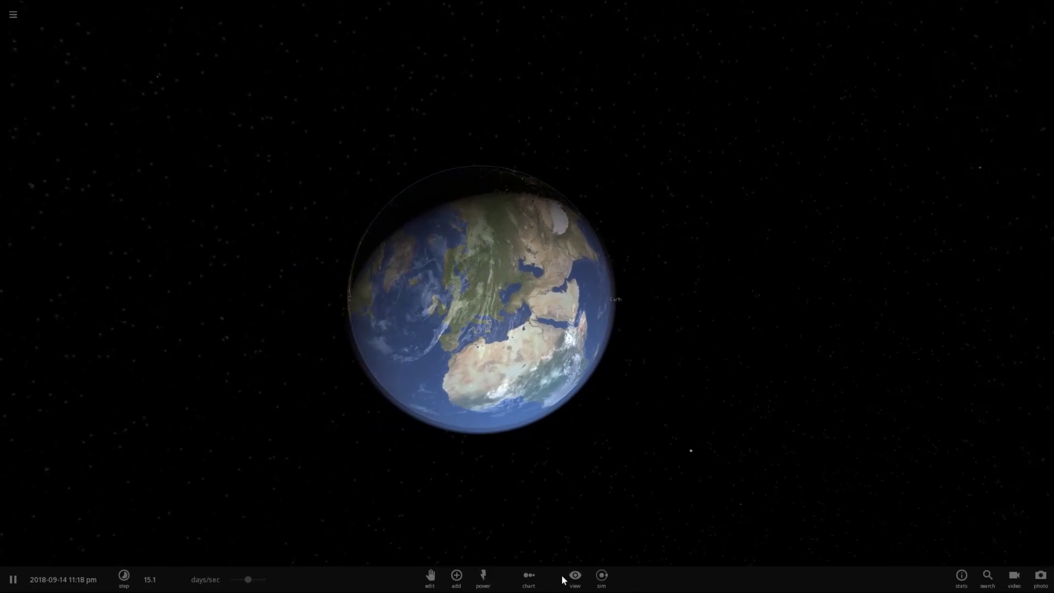
Step: Change the view's lighting from Realistic to Flash Light and inspect Earth's fully lit surface
click(575, 576)
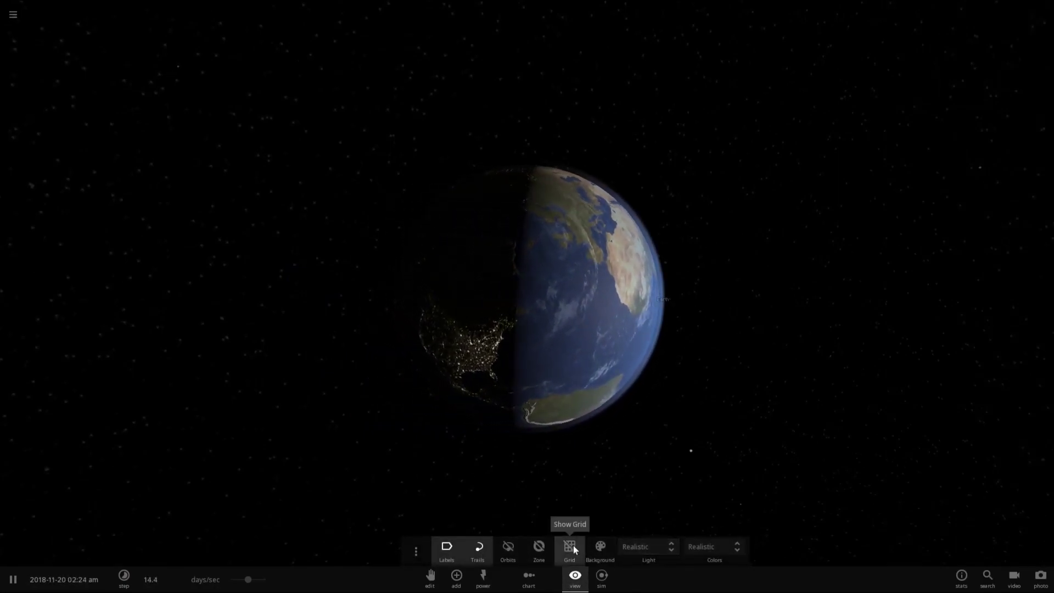
click(638, 548)
click(642, 542)
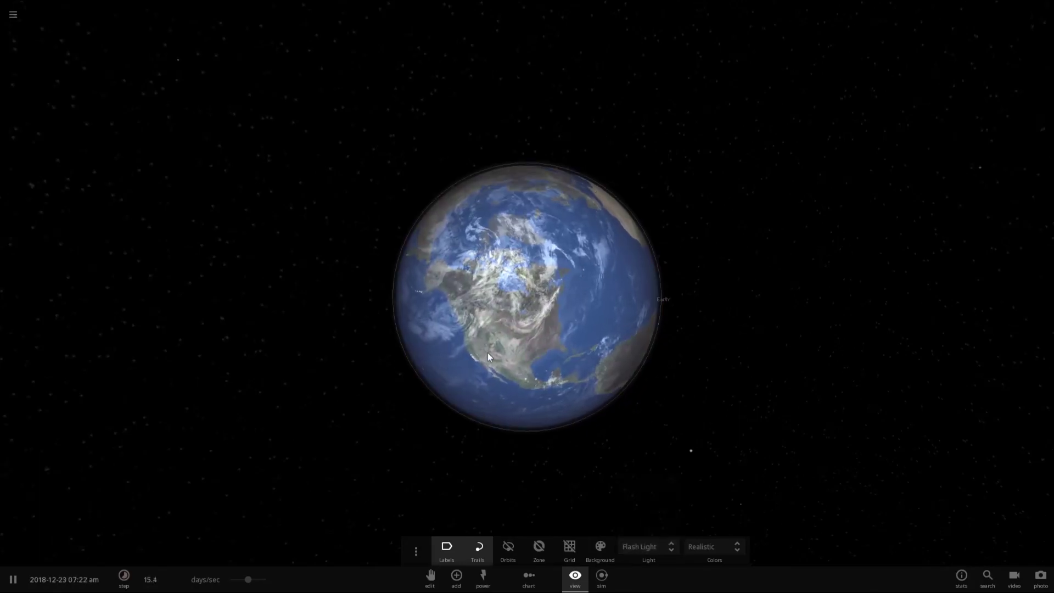
drag(488, 357, 542, 258)
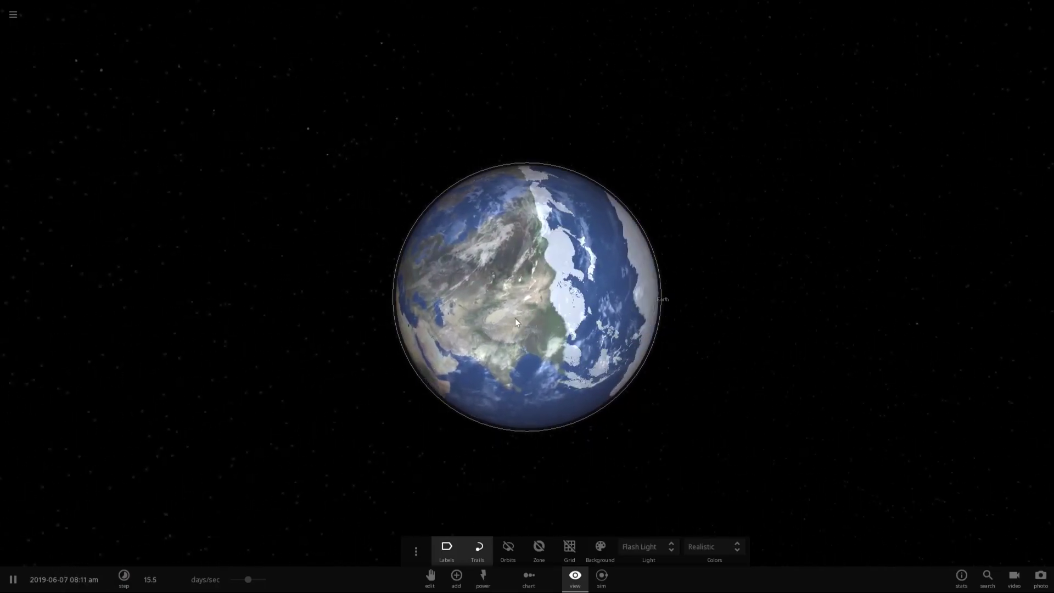
Step: Slow the simulation to about 2.7 days per second and inspect Earth's lit surface from several sides
mouse_move(230, 578)
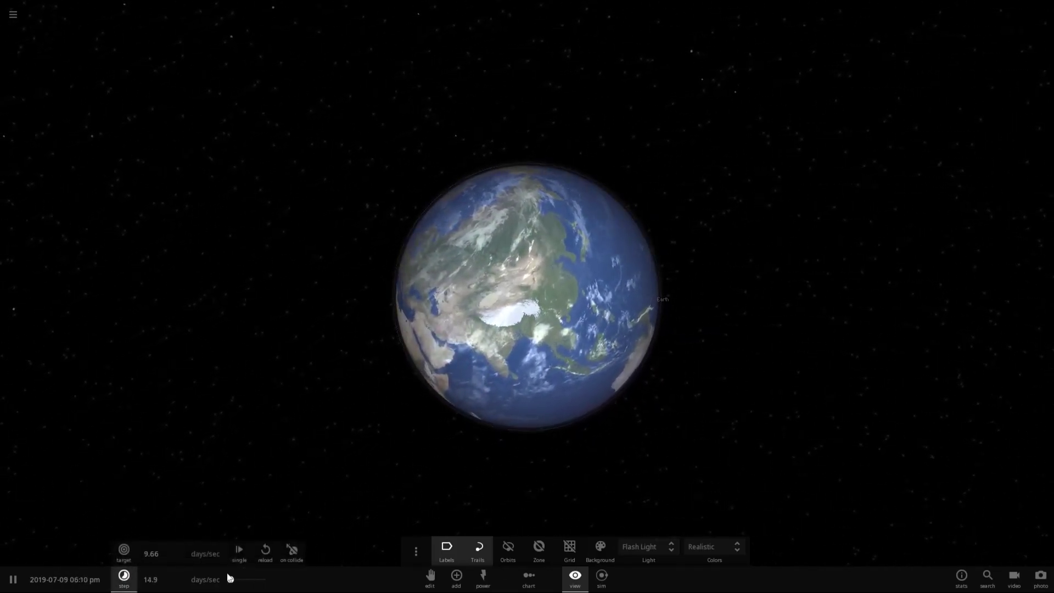
drag(230, 577, 235, 577)
drag(624, 370, 450, 424)
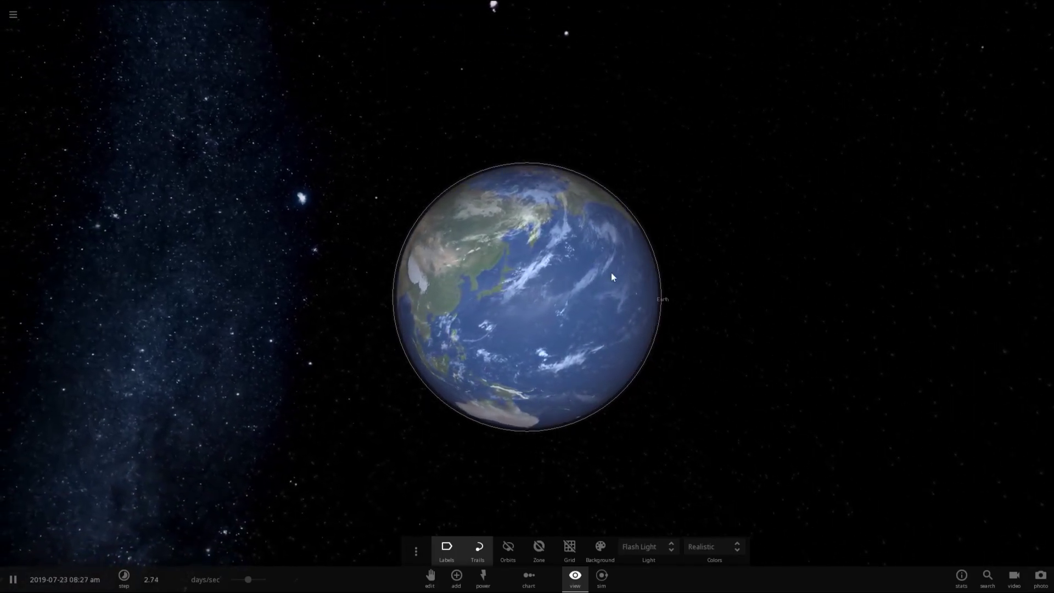
drag(601, 305, 638, 267)
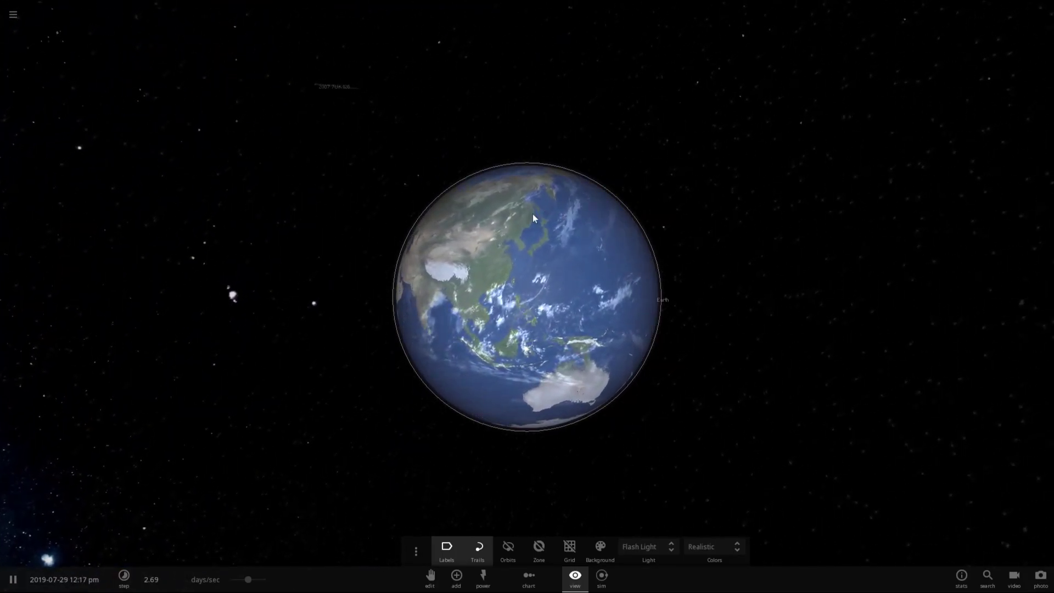
drag(489, 364, 629, 367)
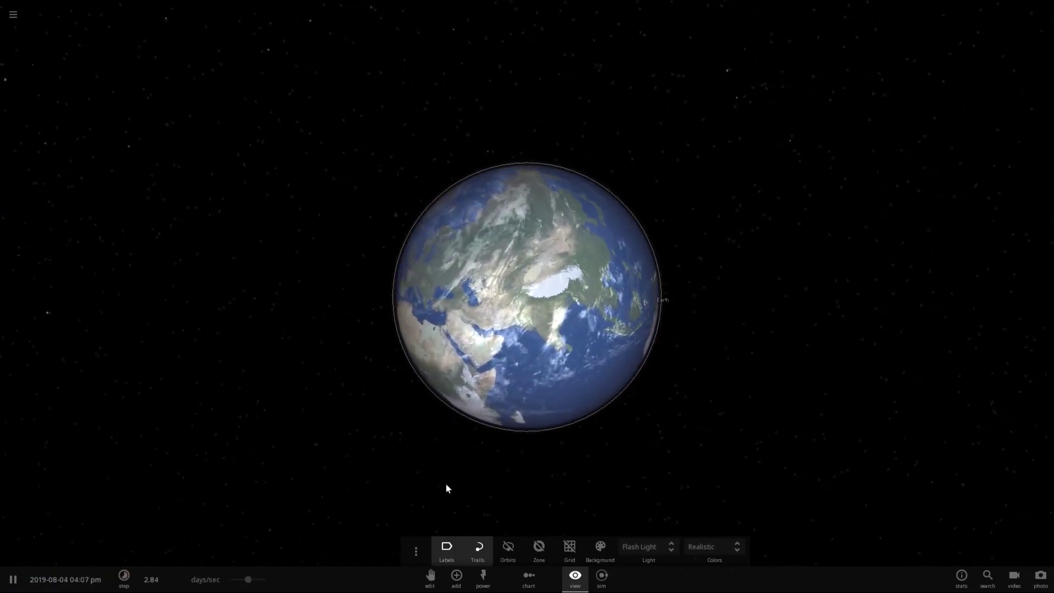
Step: Speed the simulation up in stages to about 2.5 months per second and watch the ice cover move across Earth
drag(248, 579, 265, 579)
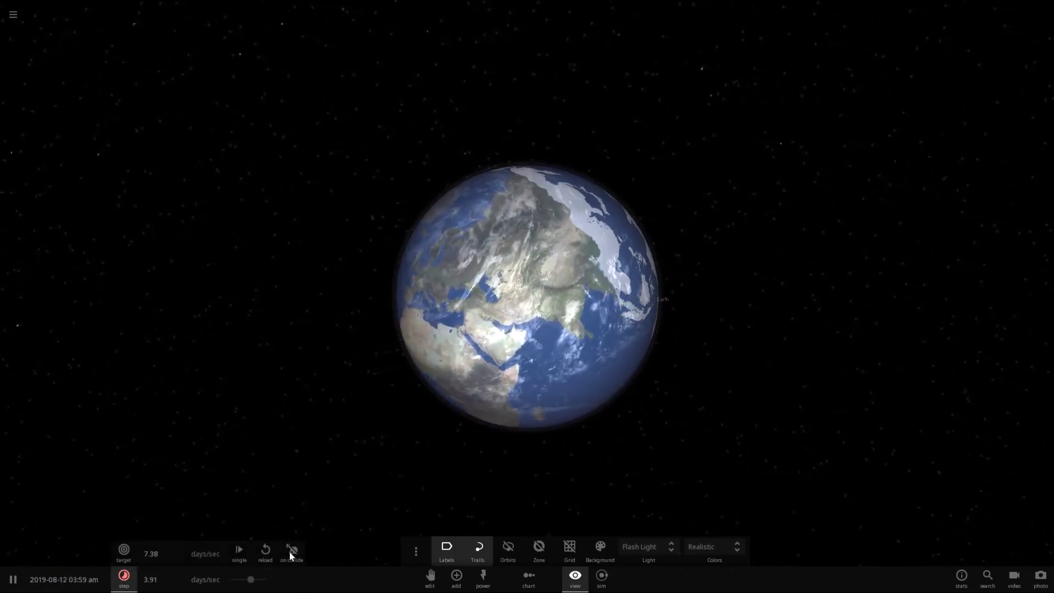
drag(616, 353, 585, 337)
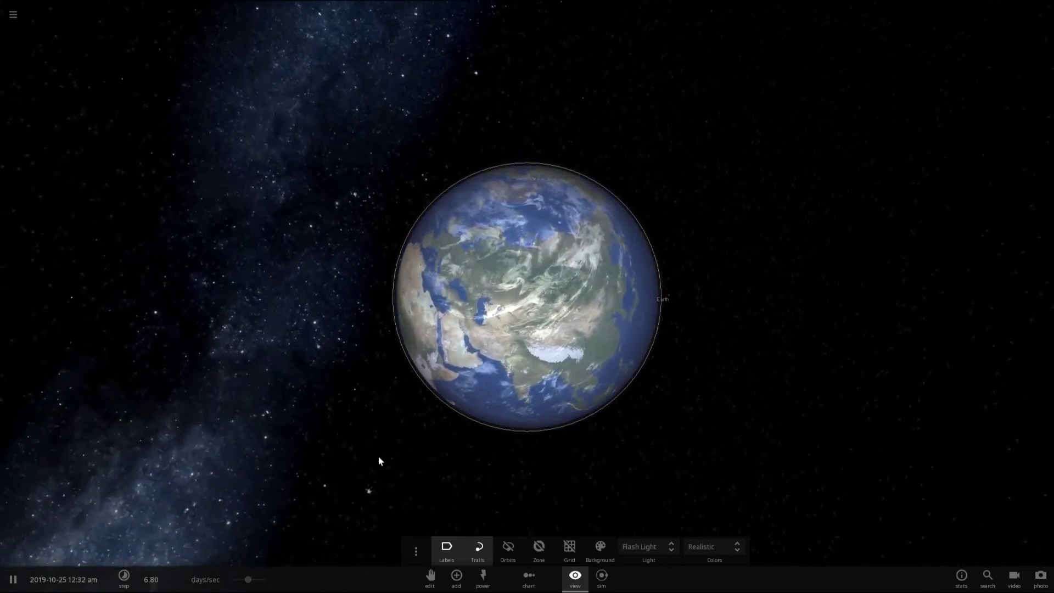
drag(248, 579, 274, 572)
drag(518, 360, 600, 290)
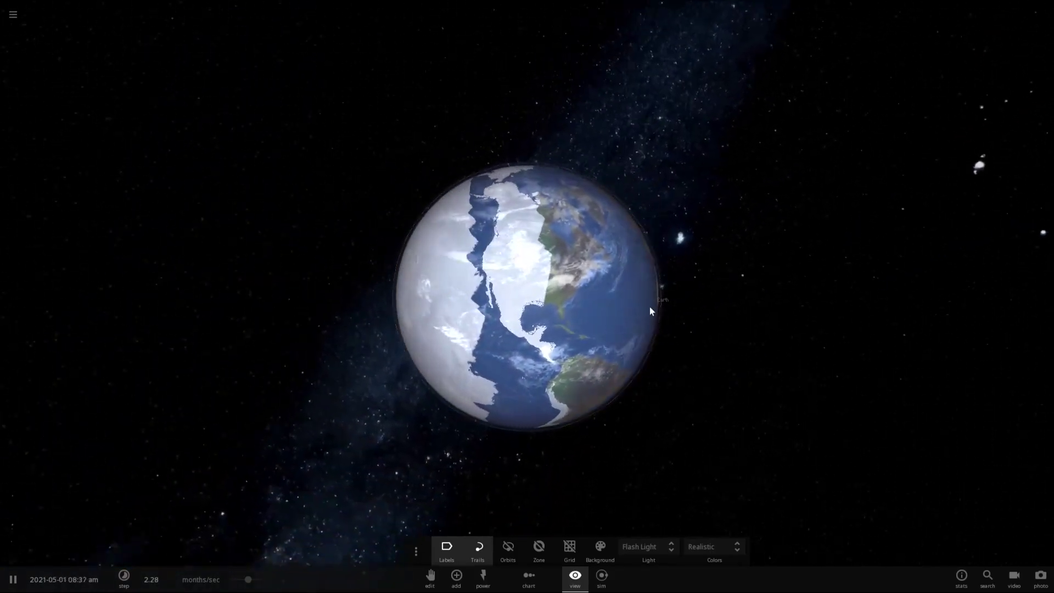
drag(650, 311, 492, 372)
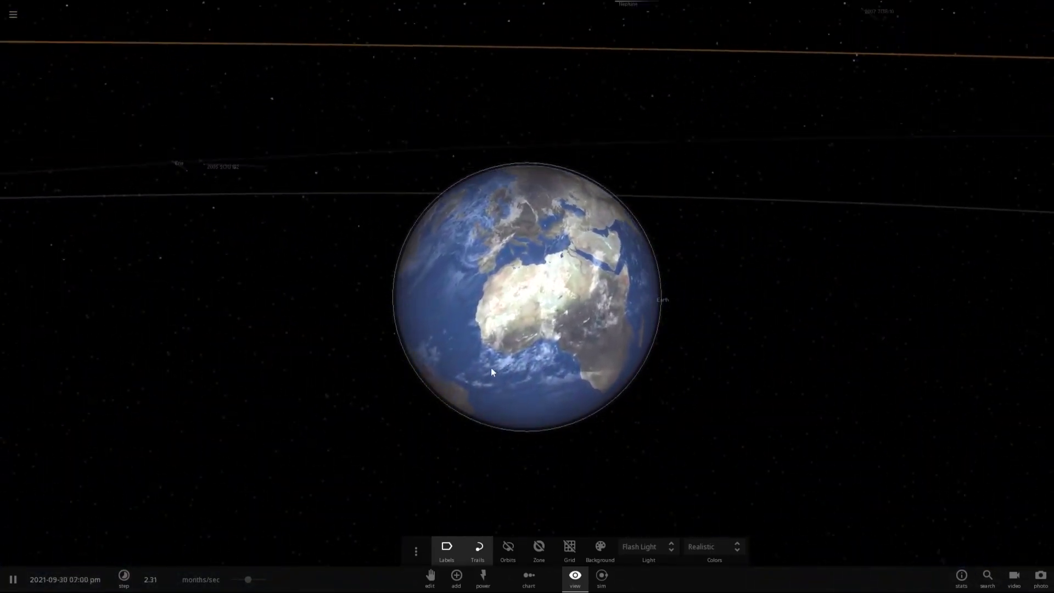
Step: Pause the simulation, examine Europe and northern Africa up close, and resume it with the whole planet in view
key(space)
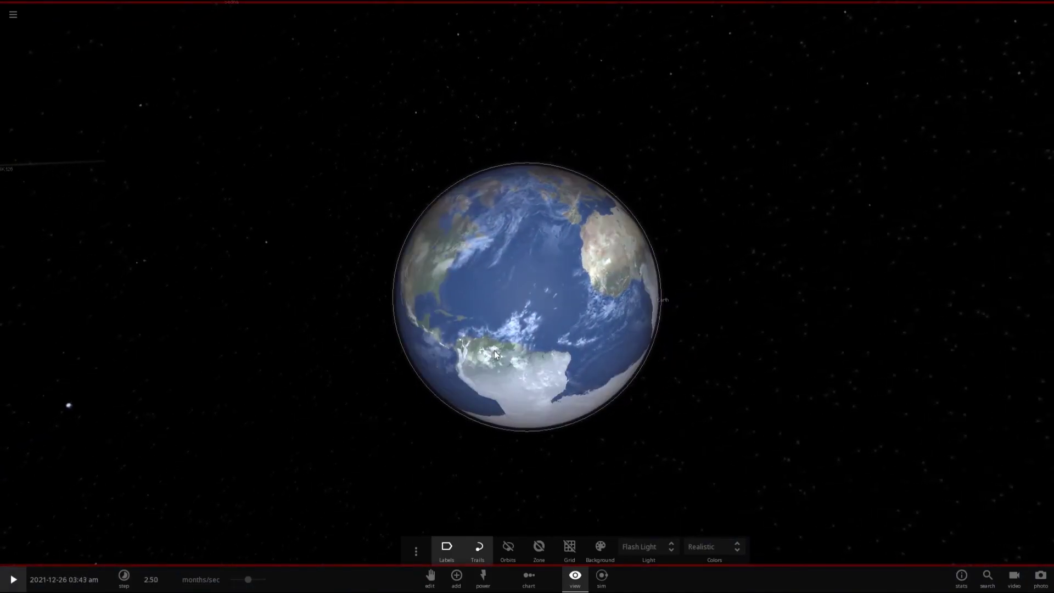
drag(430, 388, 483, 346)
scroll(484, 348, up, 10)
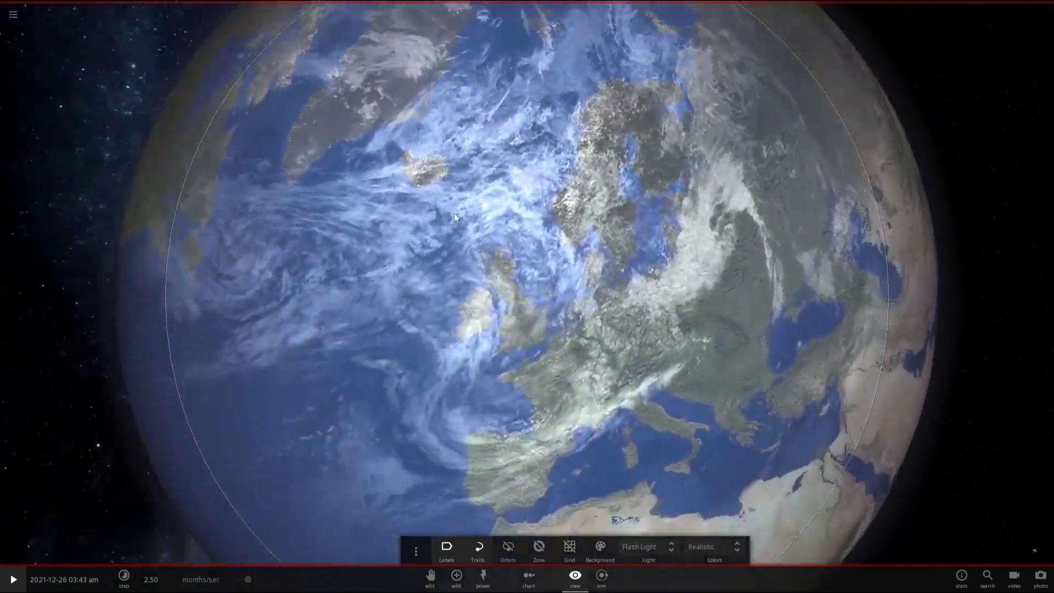
drag(454, 213, 461, 121)
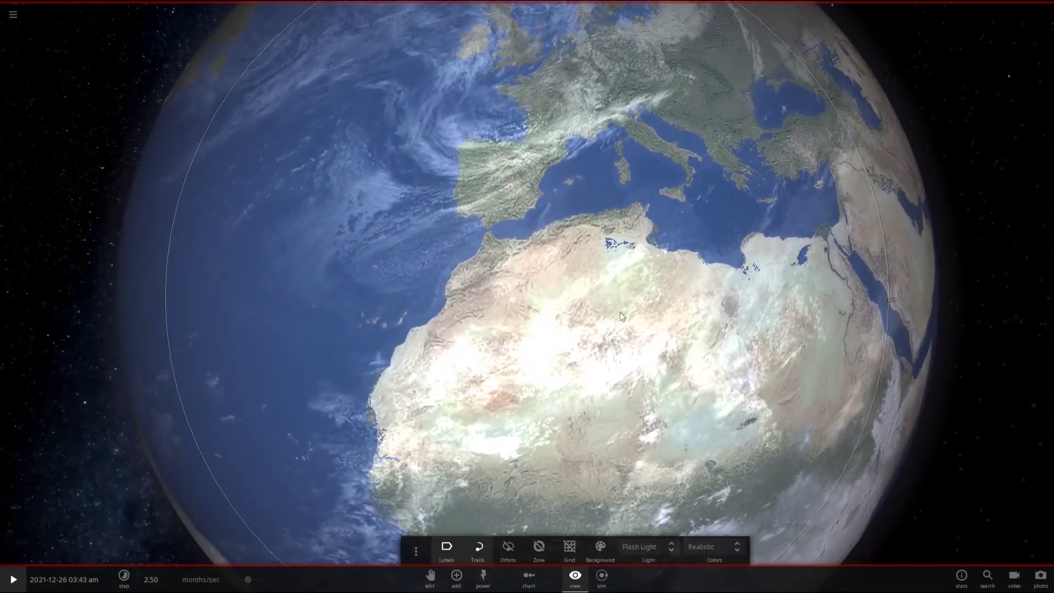
drag(621, 312, 576, 363)
scroll(606, 156, down, 5)
click(17, 582)
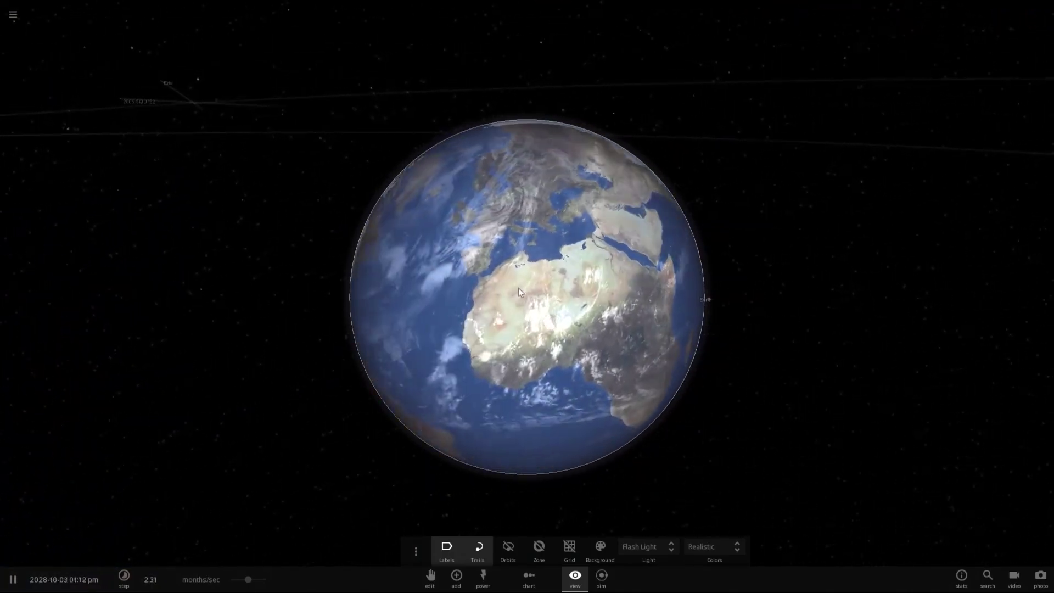
Step: Pause and resume the simulation at different moments to compare the ice cover around the Americas and the Pacific
drag(415, 319, 534, 301)
key(space)
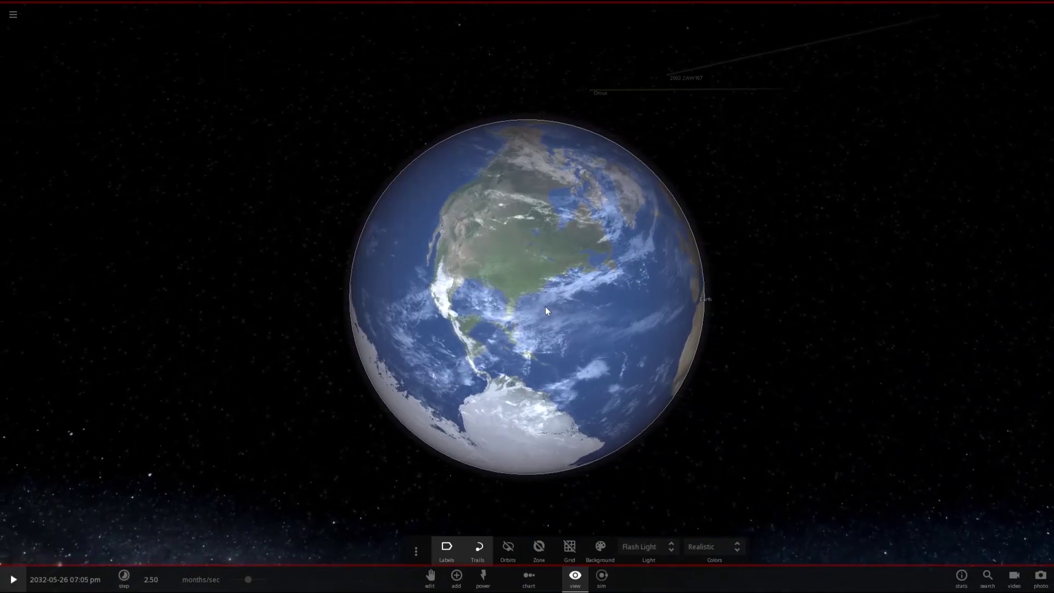
key(space)
key(space)
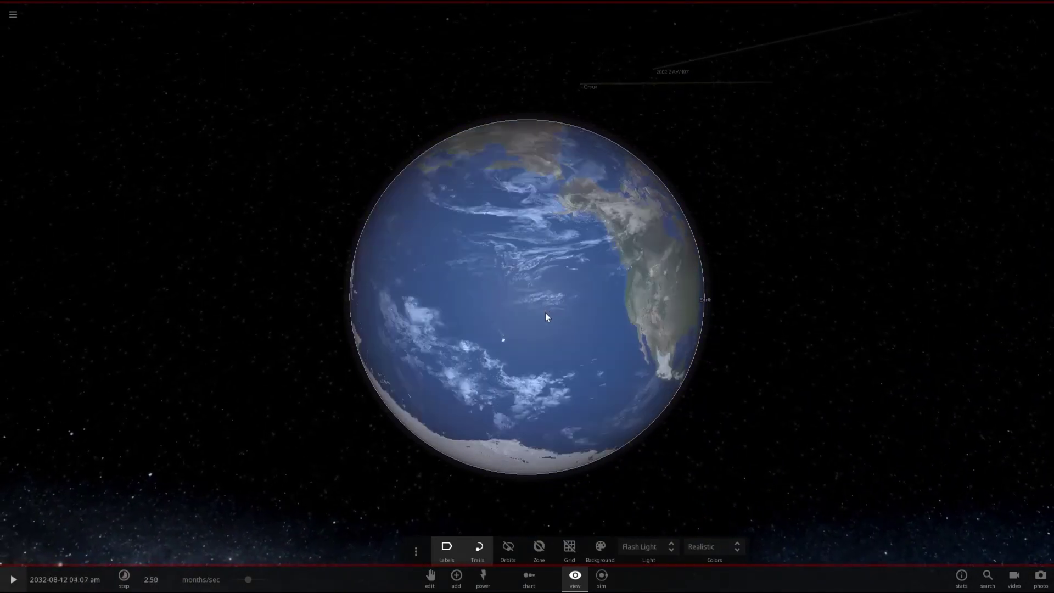
key(space)
drag(423, 337, 709, 302)
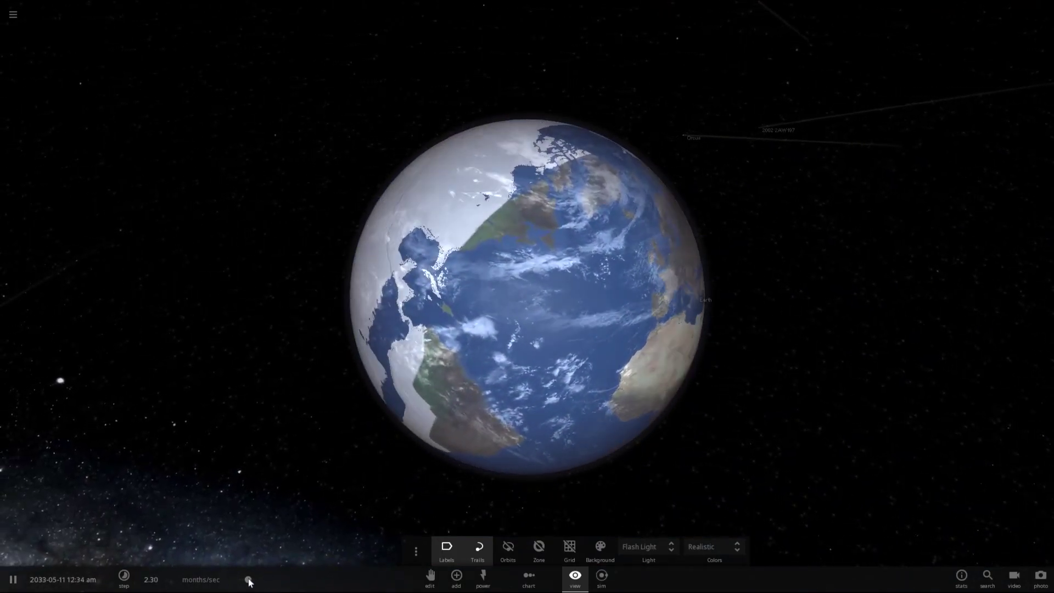
Step: Raise the simulation speed to about 2.66 months per second and examine the opposite side of Earth
mouse_move(248, 580)
mouse_down()
mouse_move(213, 579)
mouse_move(279, 579)
mouse_move(248, 580)
mouse_move(264, 580)
mouse_up()
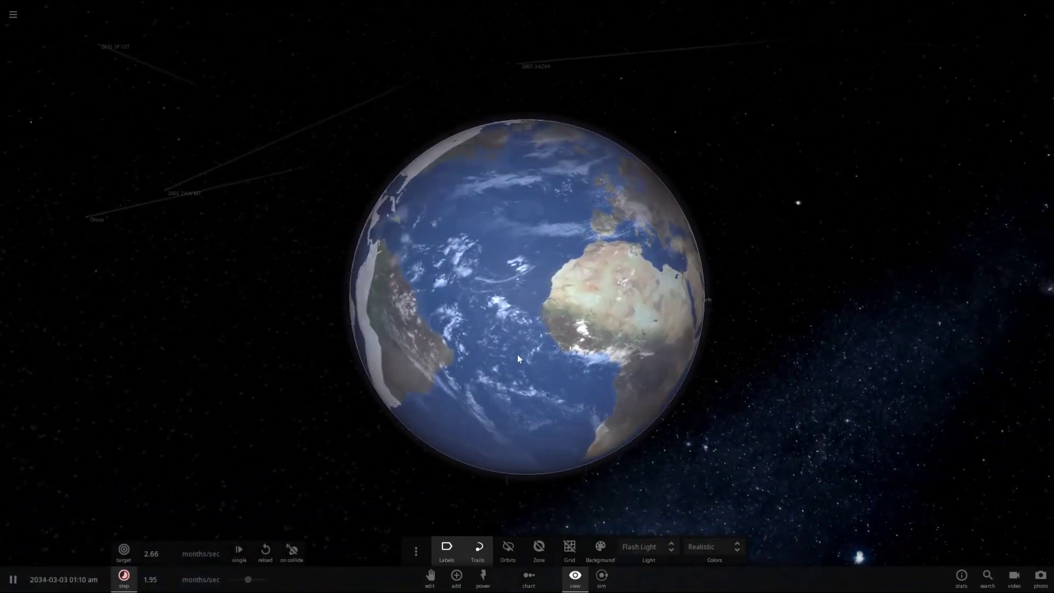
drag(517, 355, 182, 395)
drag(505, 391, 257, 330)
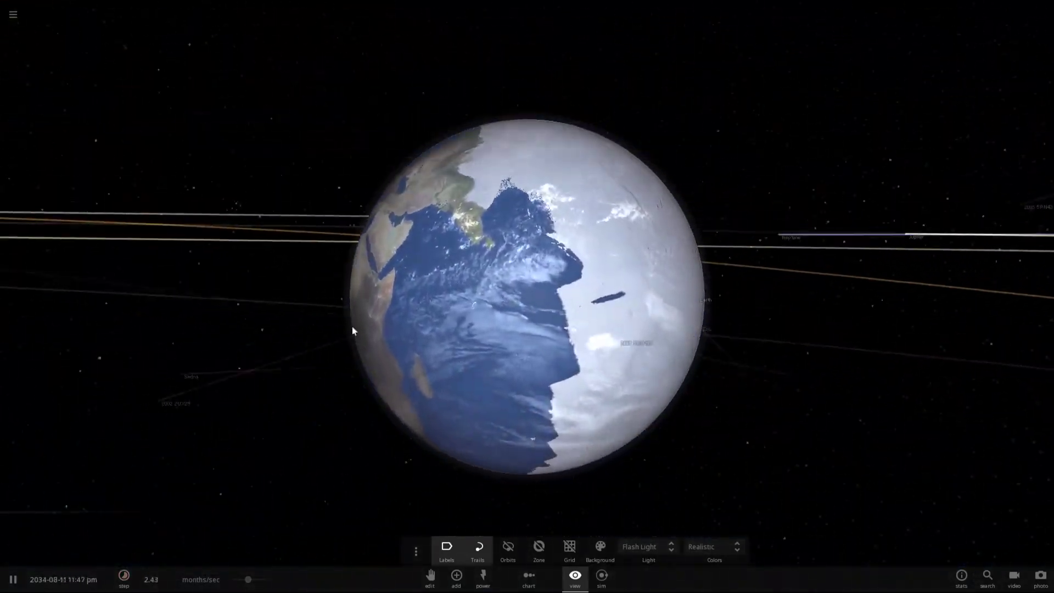
drag(351, 326, 209, 379)
drag(436, 311, 512, 314)
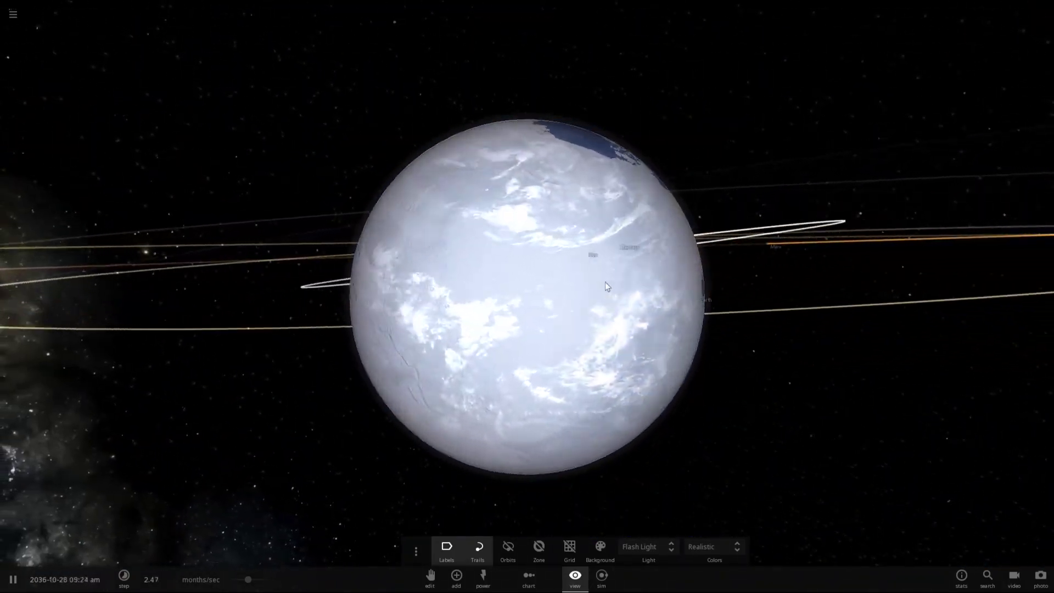
Step: Open Earth's basic properties and inspect the planet from different angles while the simulation runs
click(605, 282)
click(1017, 243)
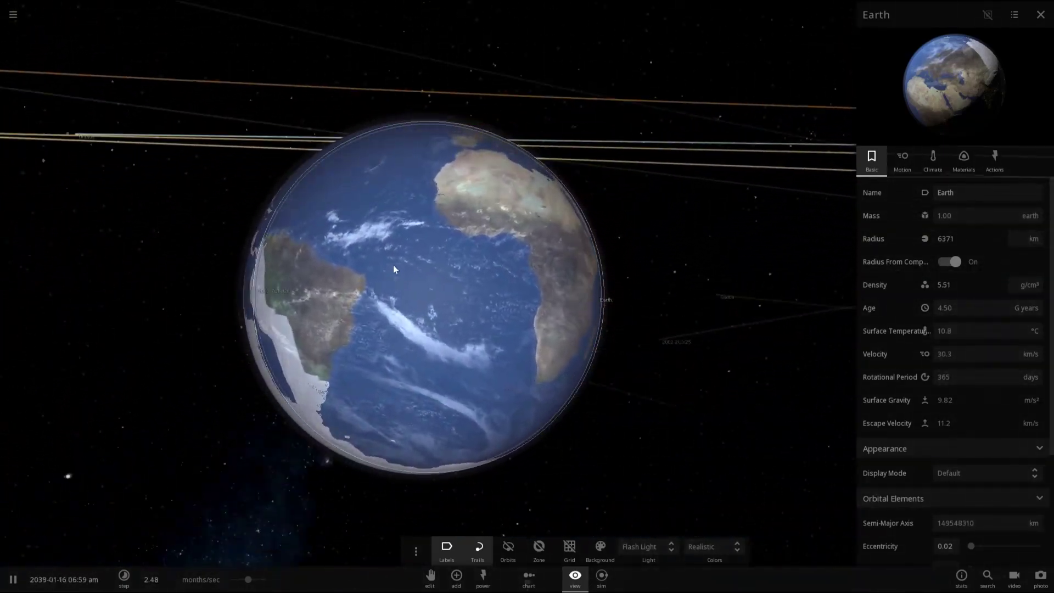
drag(393, 265, 313, 340)
drag(352, 261, 413, 531)
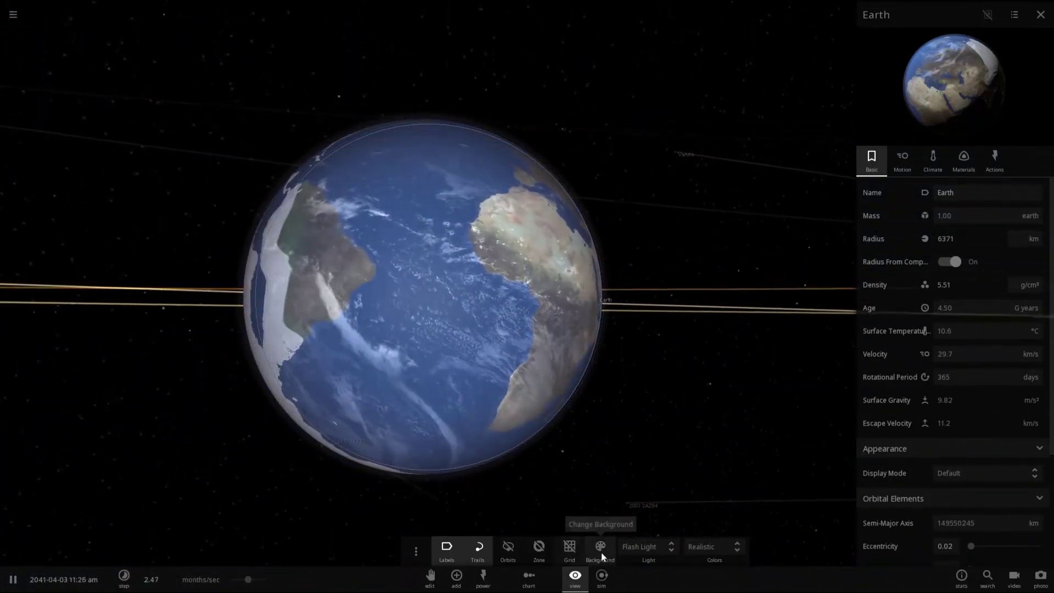
Step: Change the view's lighting from Flash Light back to Realistic and observe Earth's day and night sides
click(626, 548)
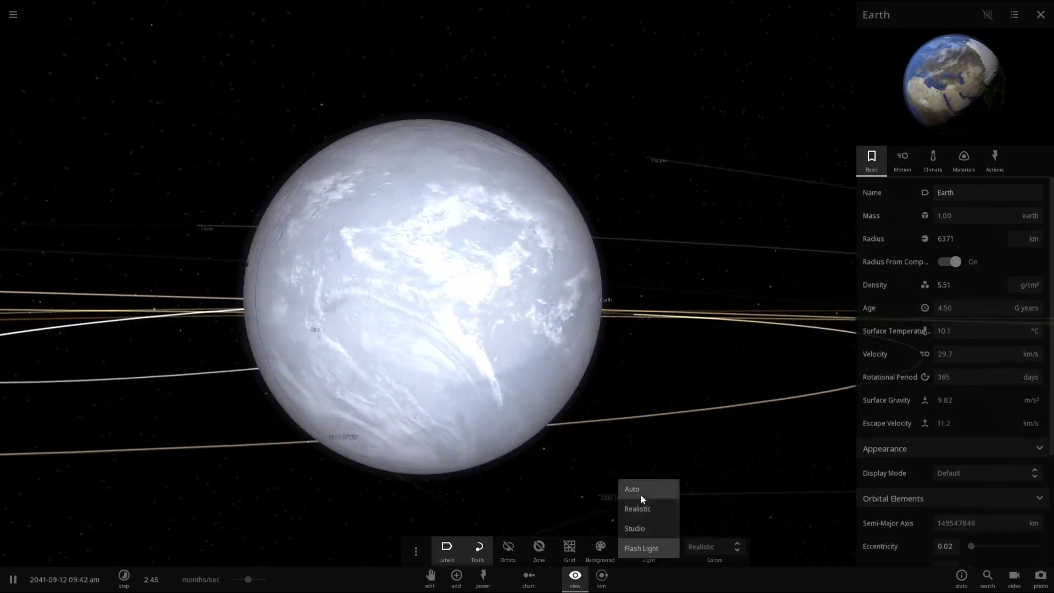
click(636, 509)
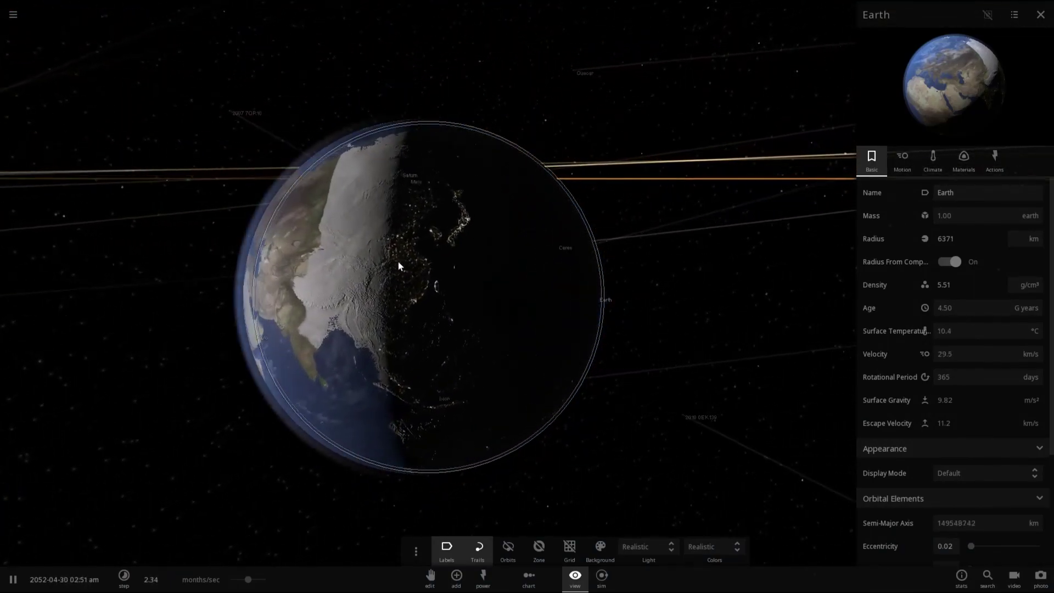
scroll(478, 264, down, 10)
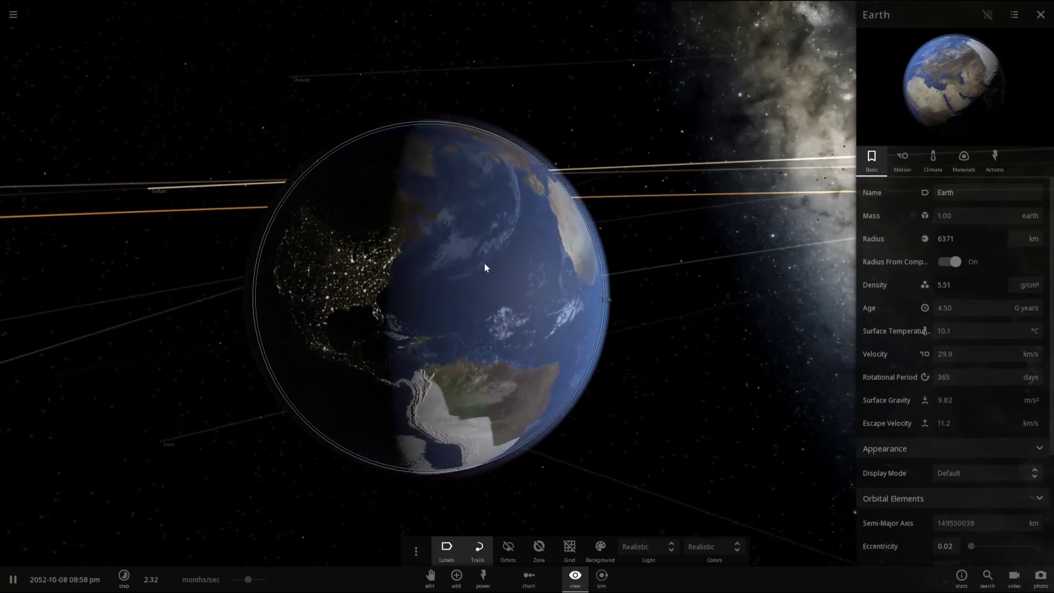